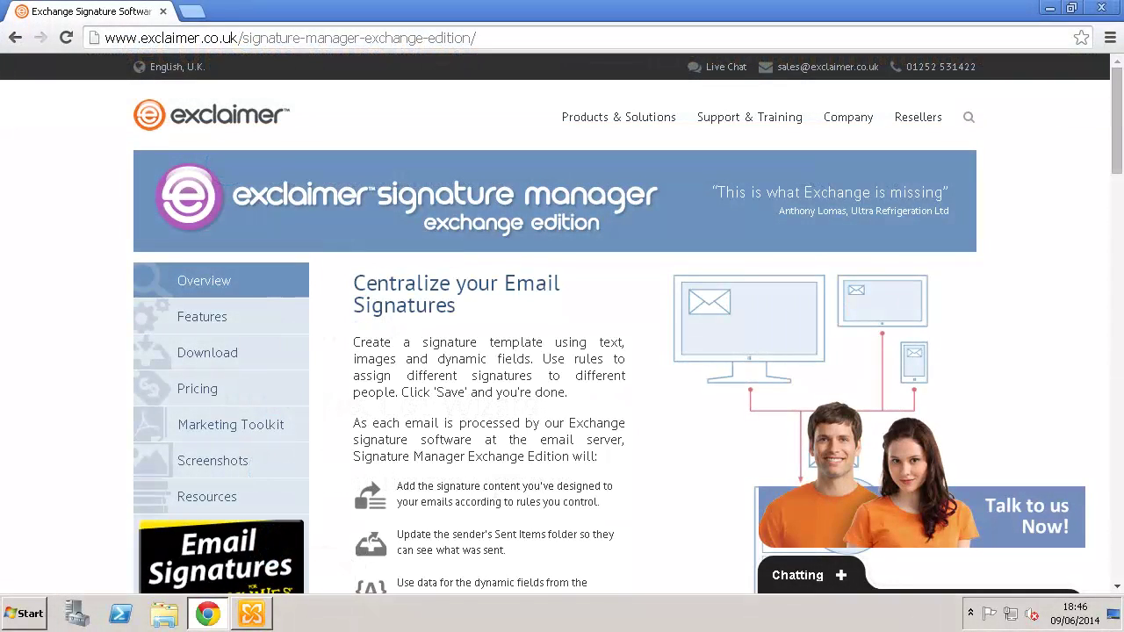
Step: On the product download page, enter the user's first name, last name and e-mail address
{"action": "left_click", "coordinate": [249, 358]}
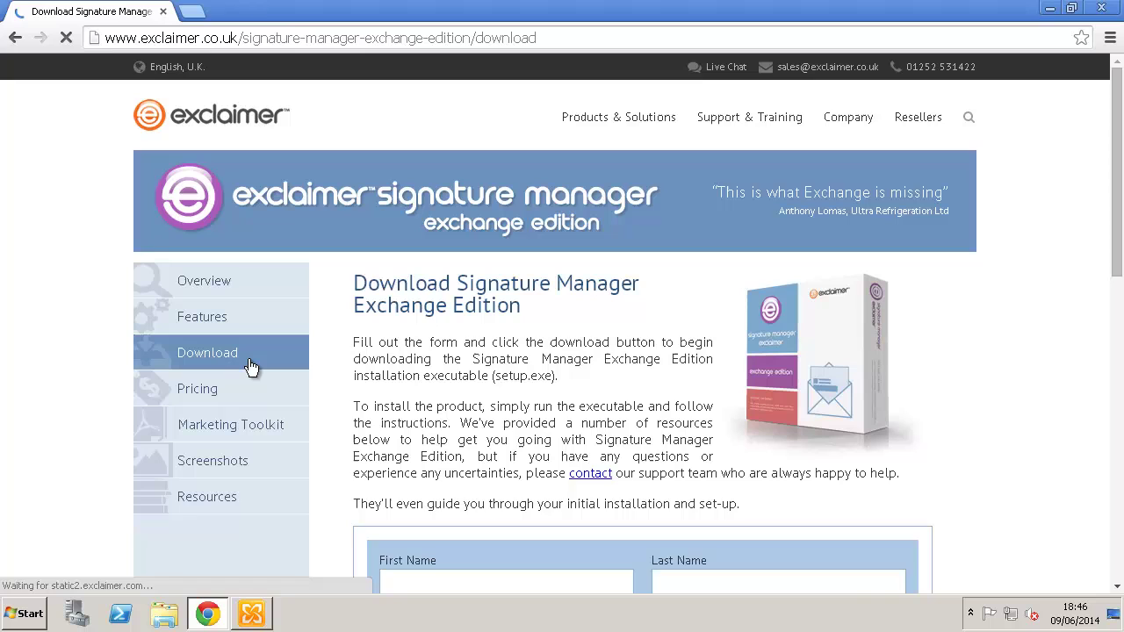
{"action": "scroll", "coordinate": [466, 366], "scroll_direction": "down", "scroll_amount": 4}
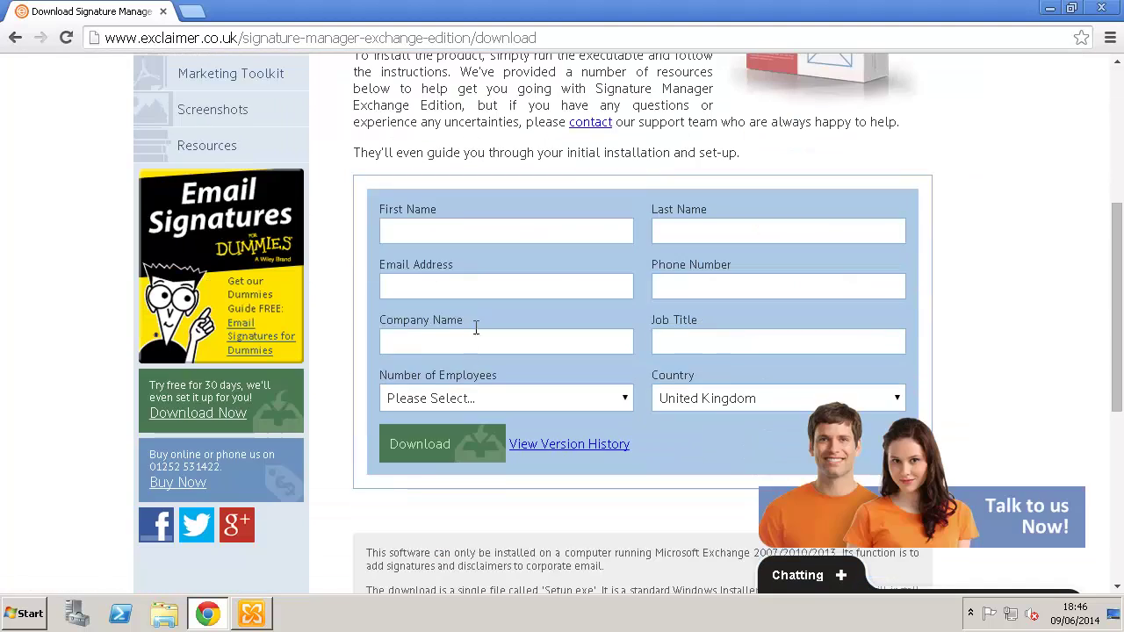
{"action": "left_click", "coordinate": [459, 224]}
{"action": "key", "text": "Tab"}
{"action": "key", "text": "Tab"}
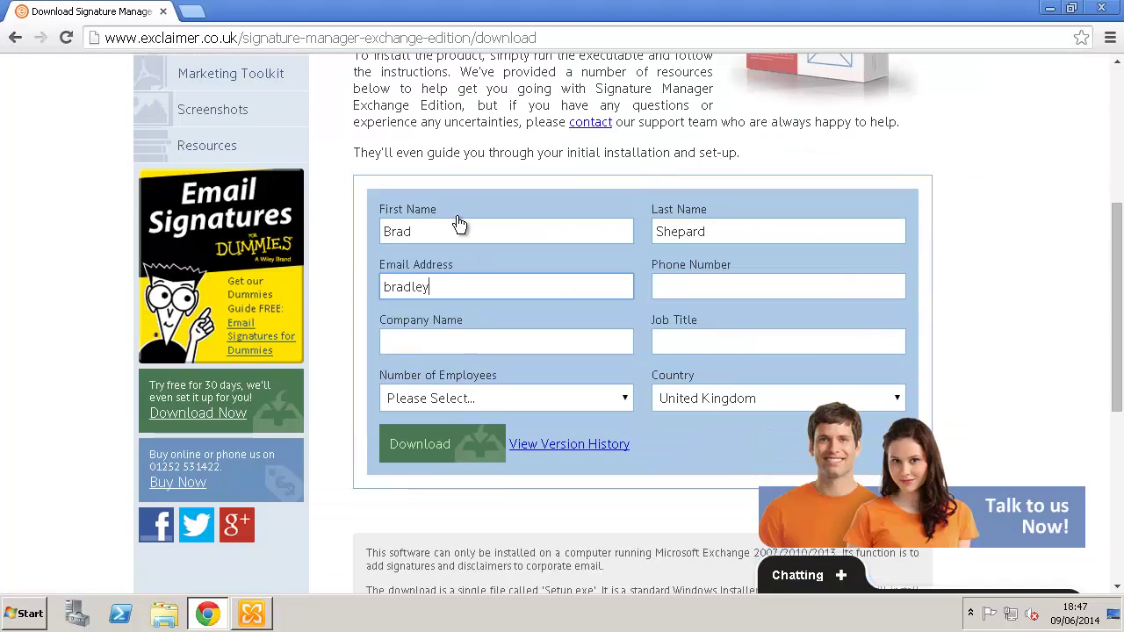
Step: Add phone number, company 'Exclaimer', job title 'Marketing Executive', 1 - 9 employees, United States, and submit
{"action": "key", "text": "Tab"}
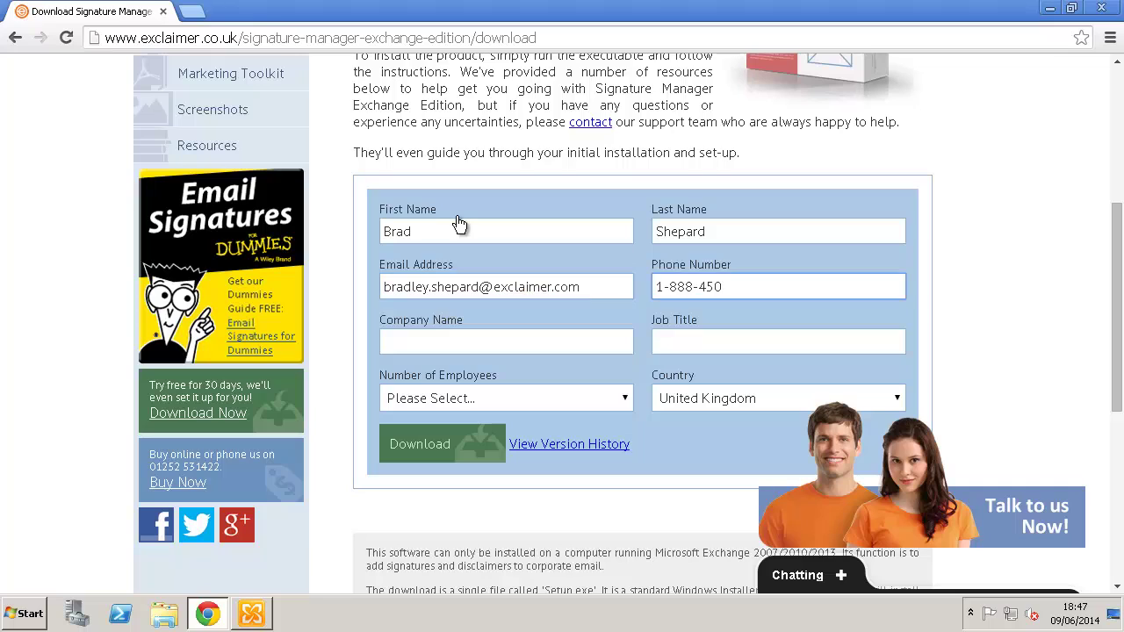
{"action": "key", "text": "Tab"}
{"action": "type", "text": "Exclaimer"}
{"action": "key", "text": "Tab"}
{"action": "type", "text": "Marketi"}
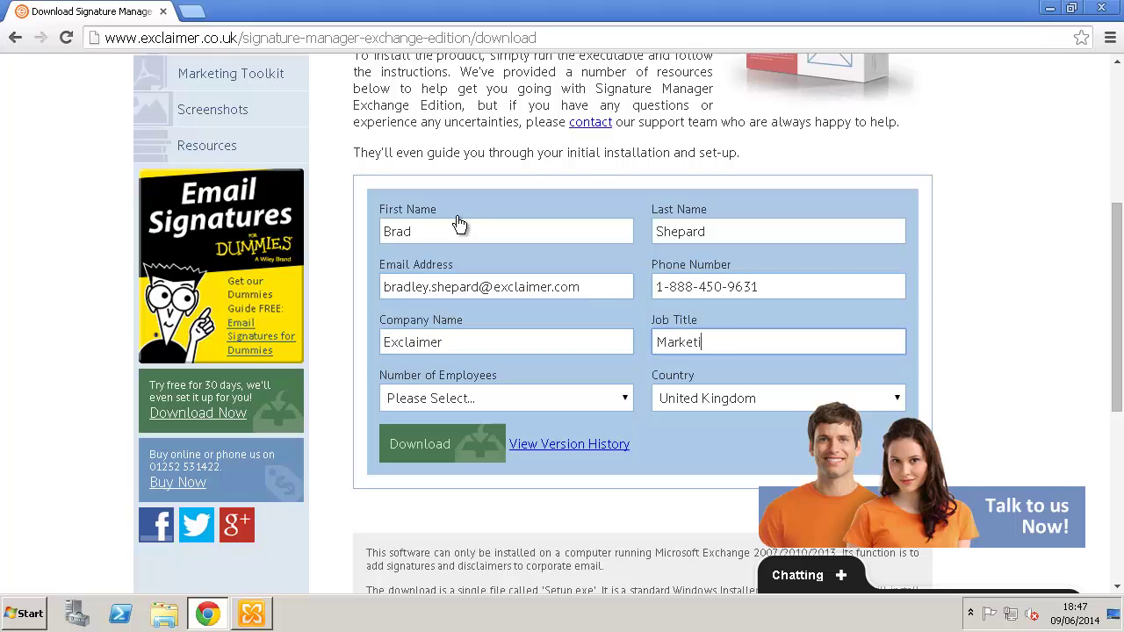
{"action": "type", "text": "ng Executive"}
{"action": "key", "text": "Tab"}
{"action": "key", "text": "Down"}
{"action": "key", "text": "Tab"}
{"action": "key", "text": "Down"}
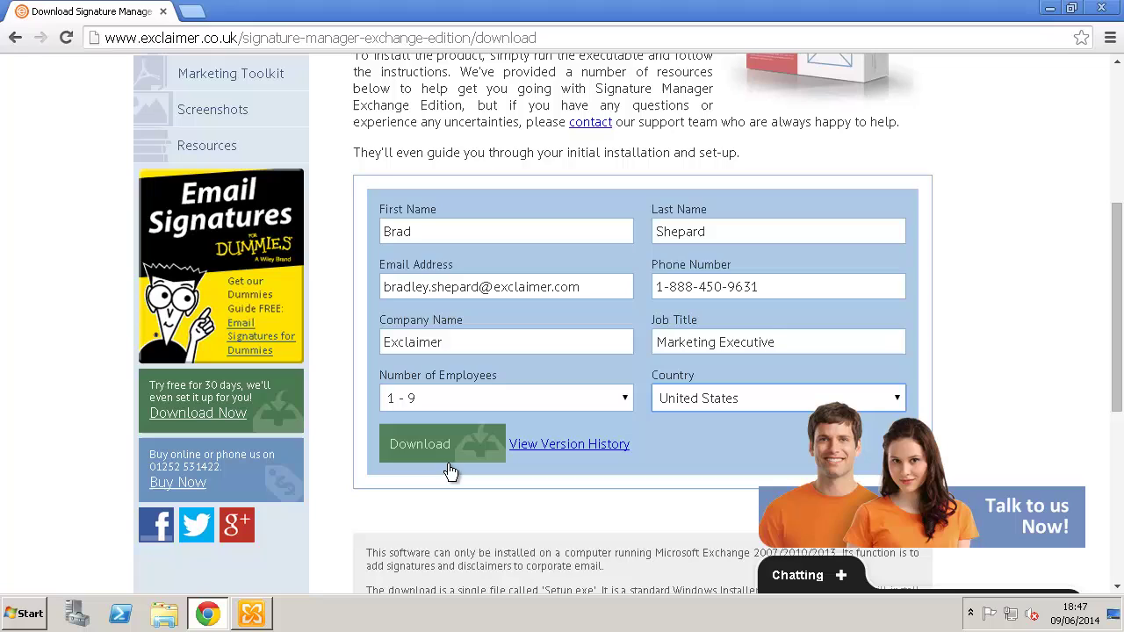
{"action": "left_click", "coordinate": [449, 472]}
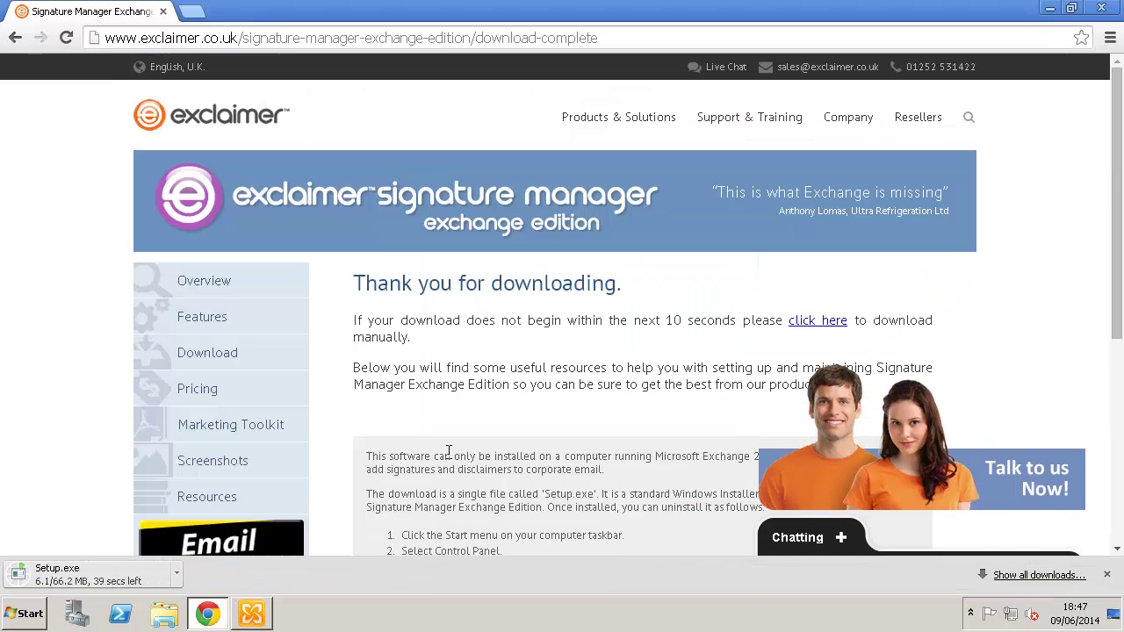
{"action": "left_click", "coordinate": [251, 613]}
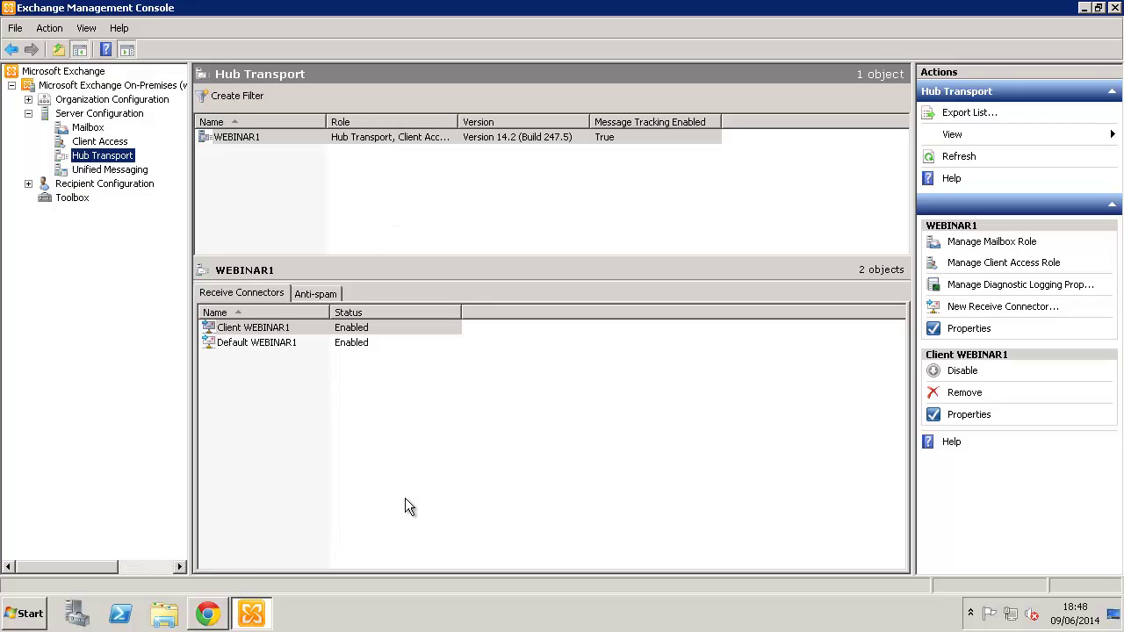
Step: Close the Exchange console, run and unpack Setup.exe with admin approval, then close Chrome
{"action": "left_click", "coordinate": [1113, 8]}
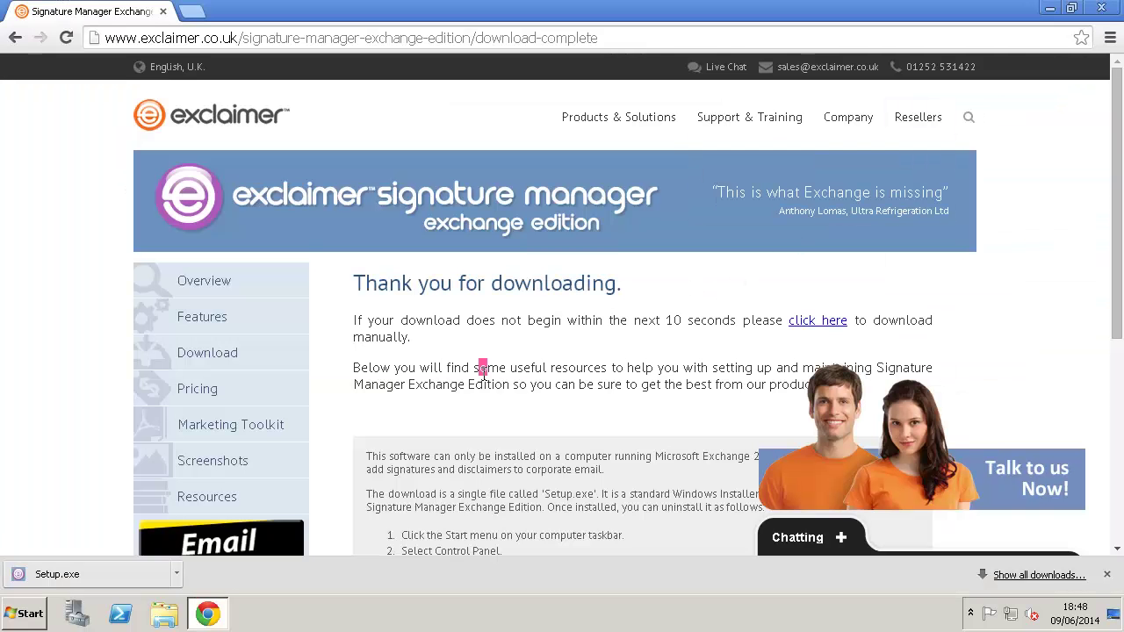
{"action": "left_click", "coordinate": [121, 573]}
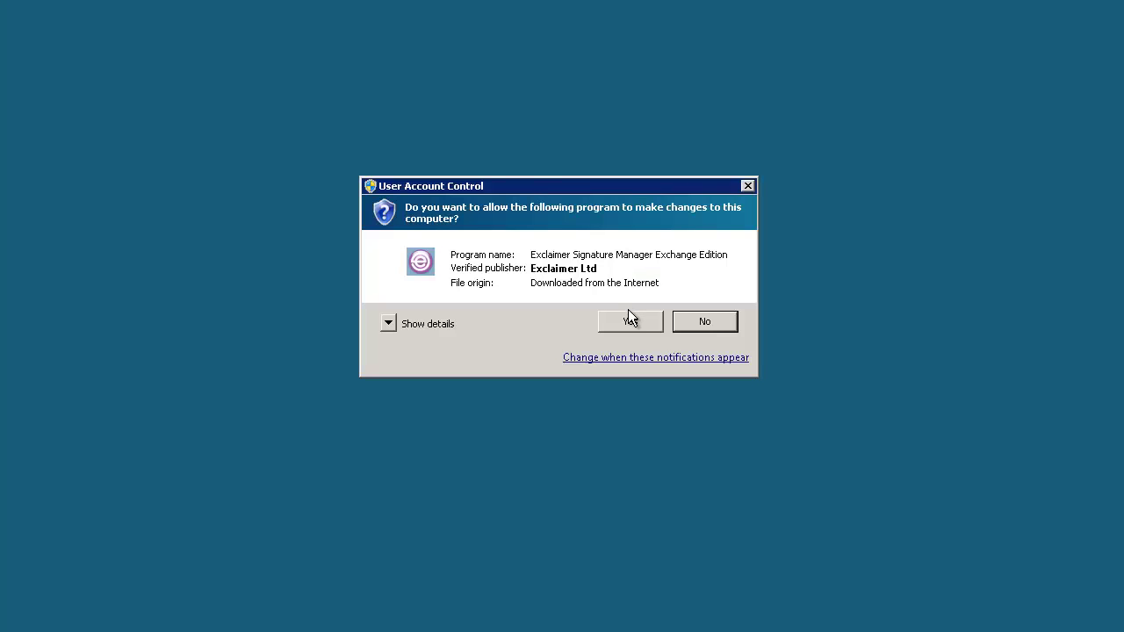
{"action": "left_click", "coordinate": [632, 324]}
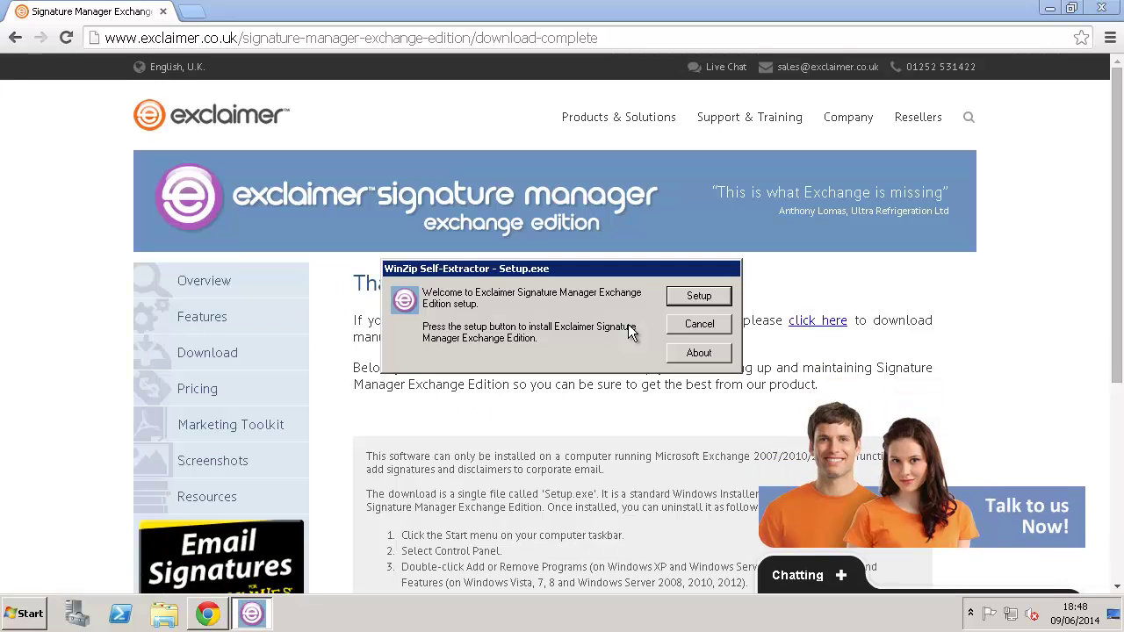
{"action": "left_click", "coordinate": [712, 295]}
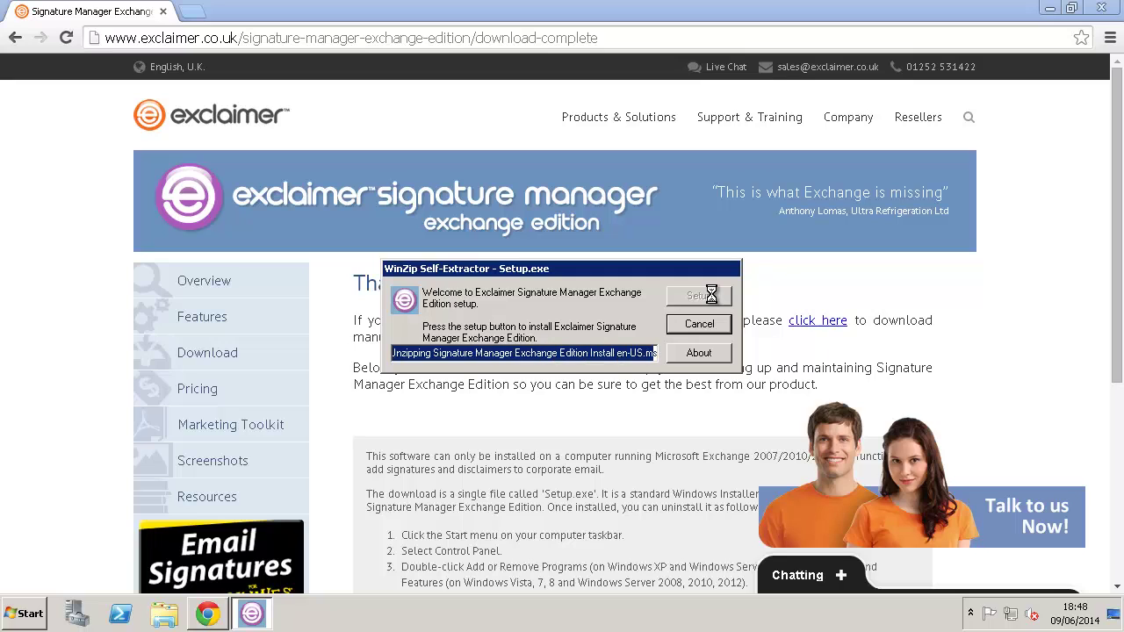
{"action": "left_click", "coordinate": [1108, 8]}
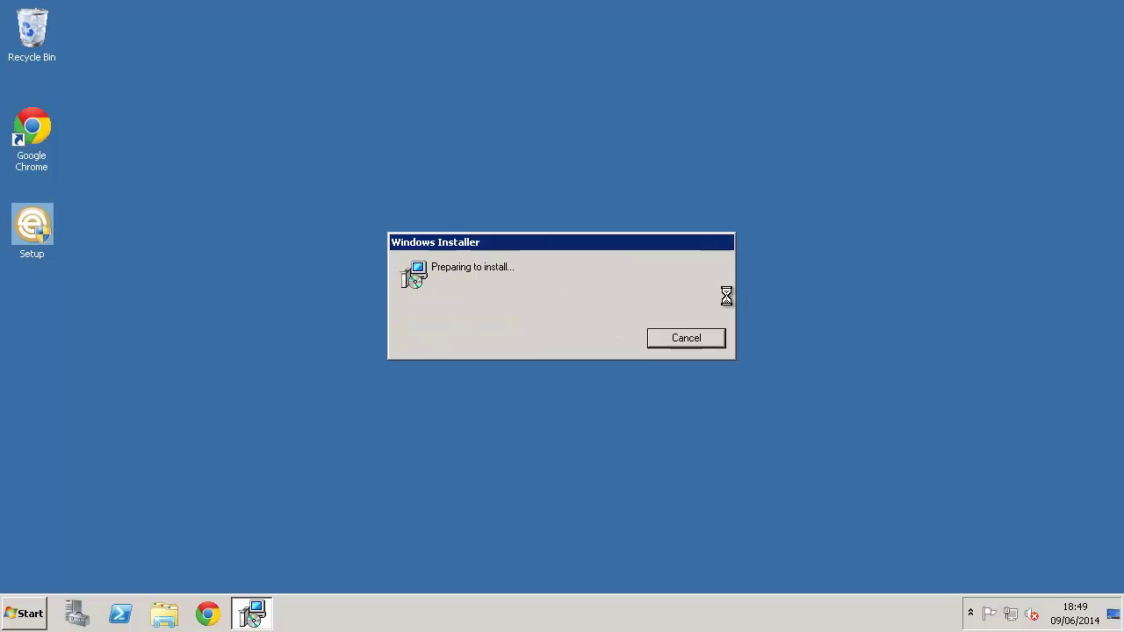
Step: Accept the licence, keep the default install folder, install Signature Manager, and finish setup
{"action": "left_click", "coordinate": [647, 434]}
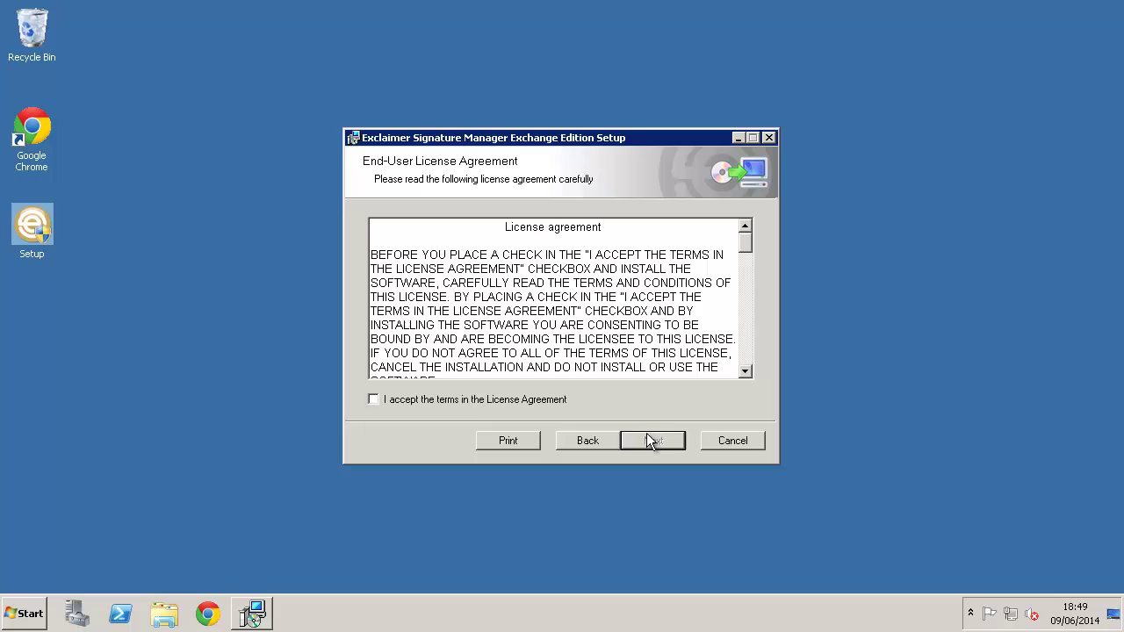
{"action": "left_click", "coordinate": [476, 401]}
{"action": "left_click", "coordinate": [664, 441]}
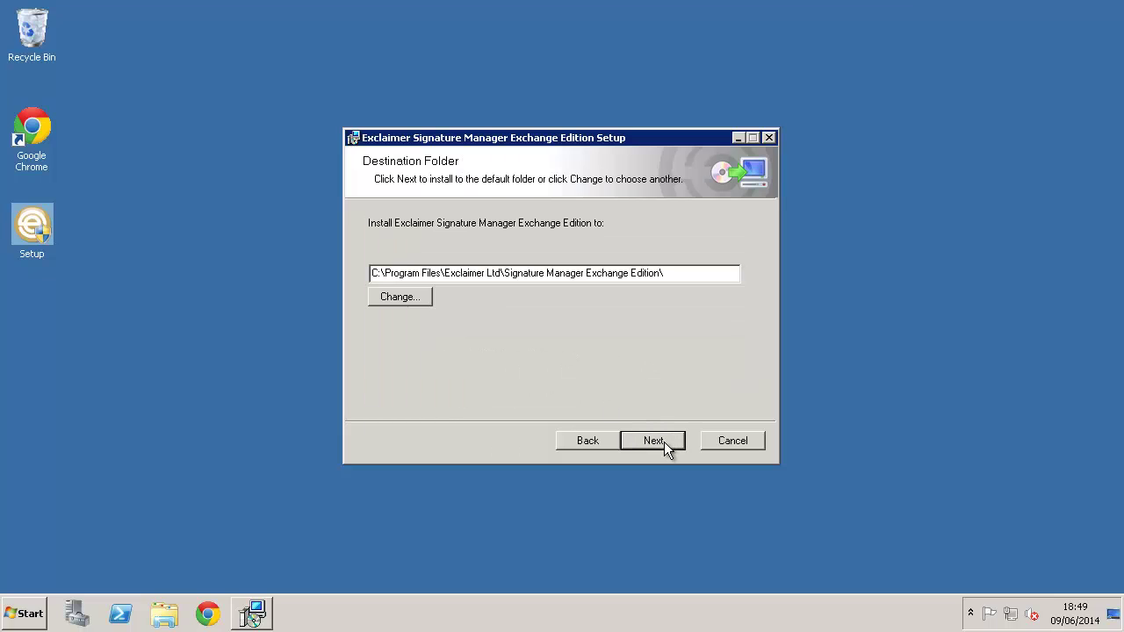
{"action": "left_click", "coordinate": [664, 442]}
{"action": "left_click", "coordinate": [664, 441]}
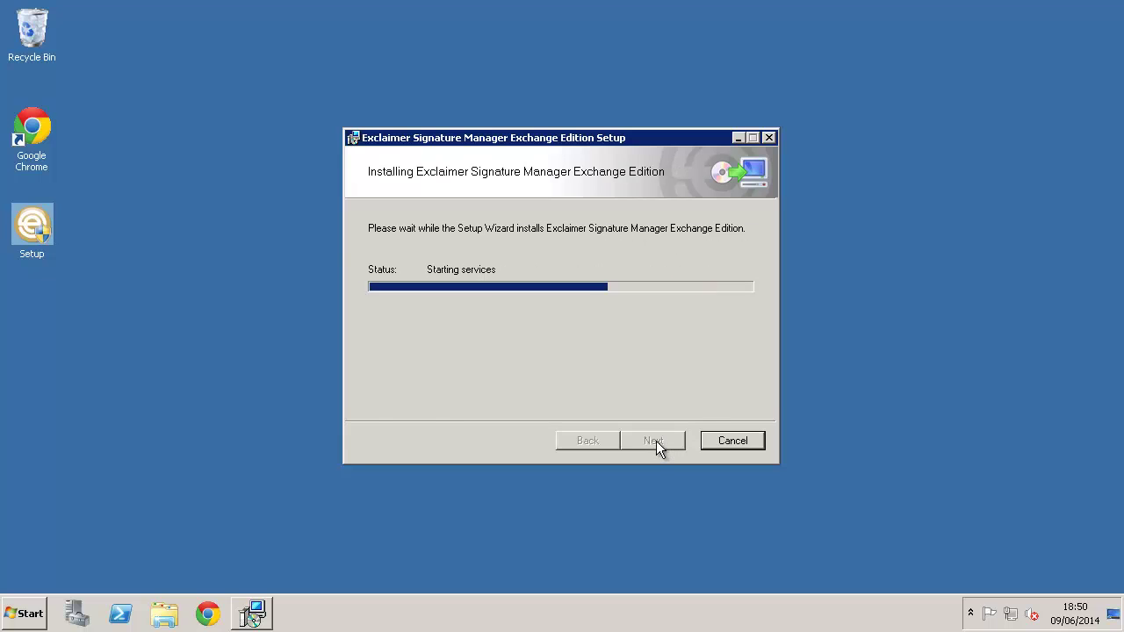
{"action": "left_click", "coordinate": [656, 441]}
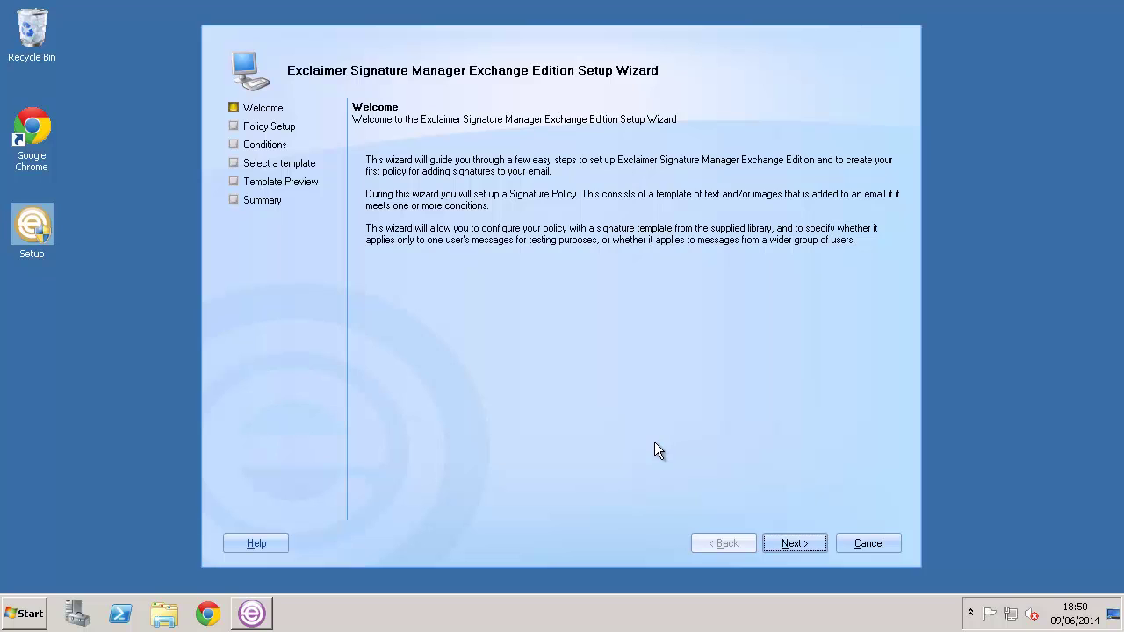
Step: Advance the Setup Wizard past Welcome and Policy Setup to the Conditions page
{"action": "left_click", "coordinate": [810, 544]}
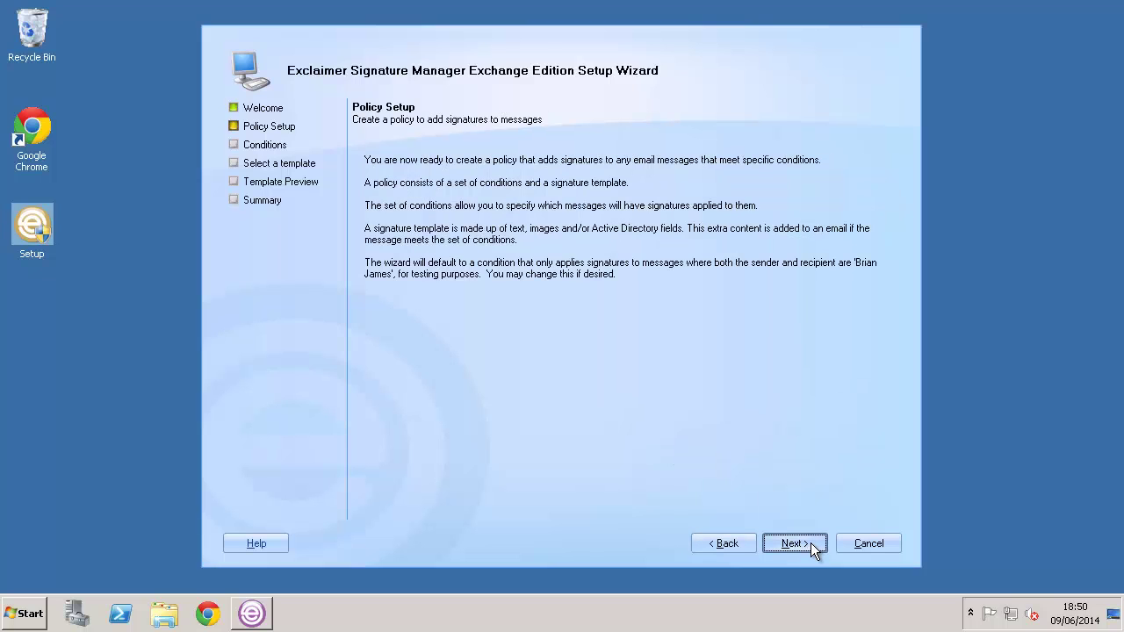
{"action": "left_click", "coordinate": [810, 543]}
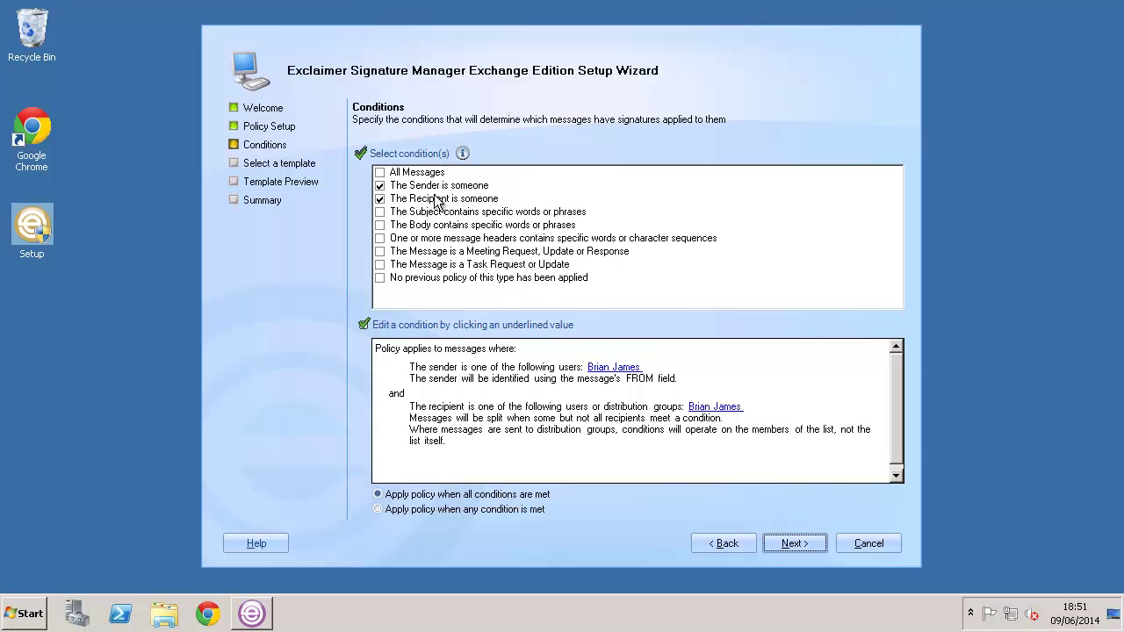
Step: Replace the specific-user sender condition with membership of the Active Directory group 'Sales'
{"action": "left_click", "coordinate": [614, 367]}
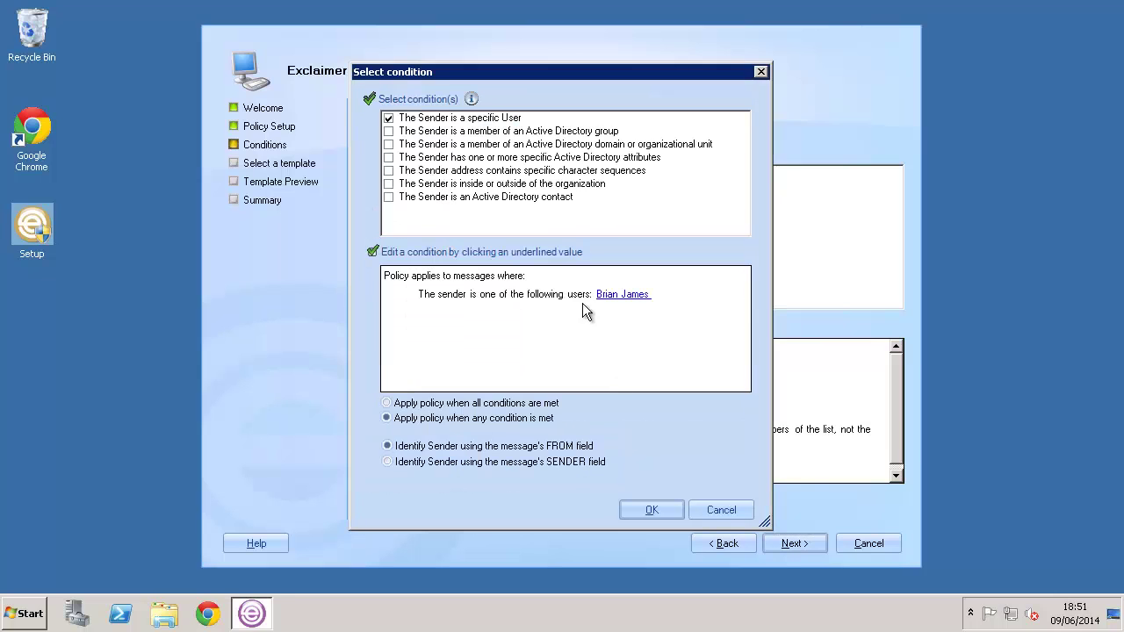
{"action": "left_click", "coordinate": [469, 133]}
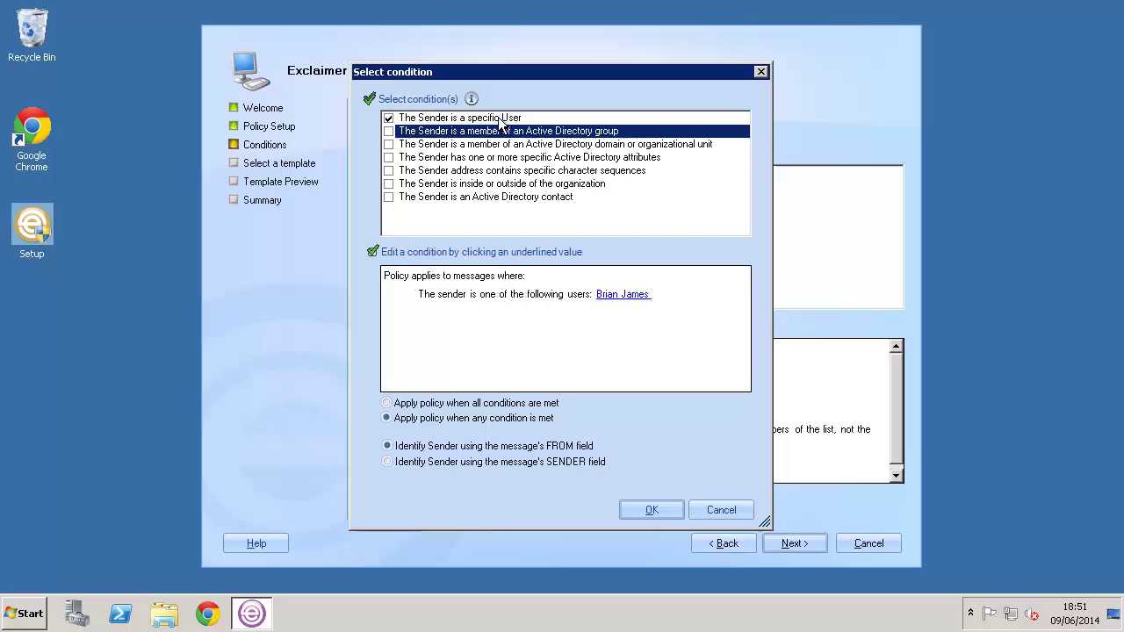
{"action": "left_click", "coordinate": [388, 131]}
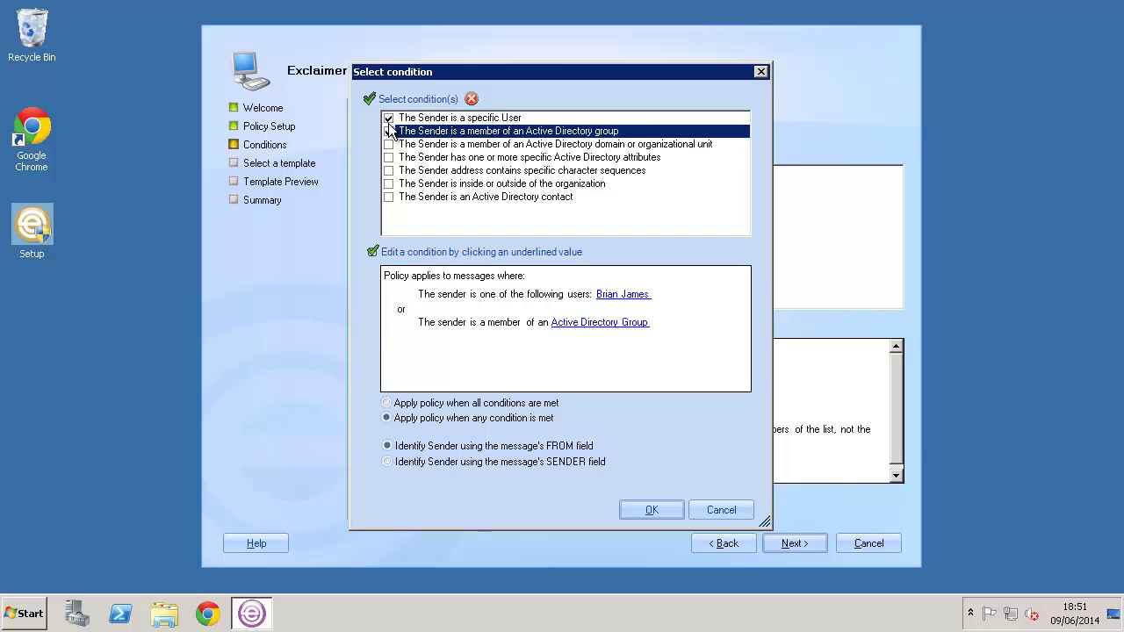
{"action": "left_click", "coordinate": [388, 118]}
{"action": "left_click", "coordinate": [520, 132]}
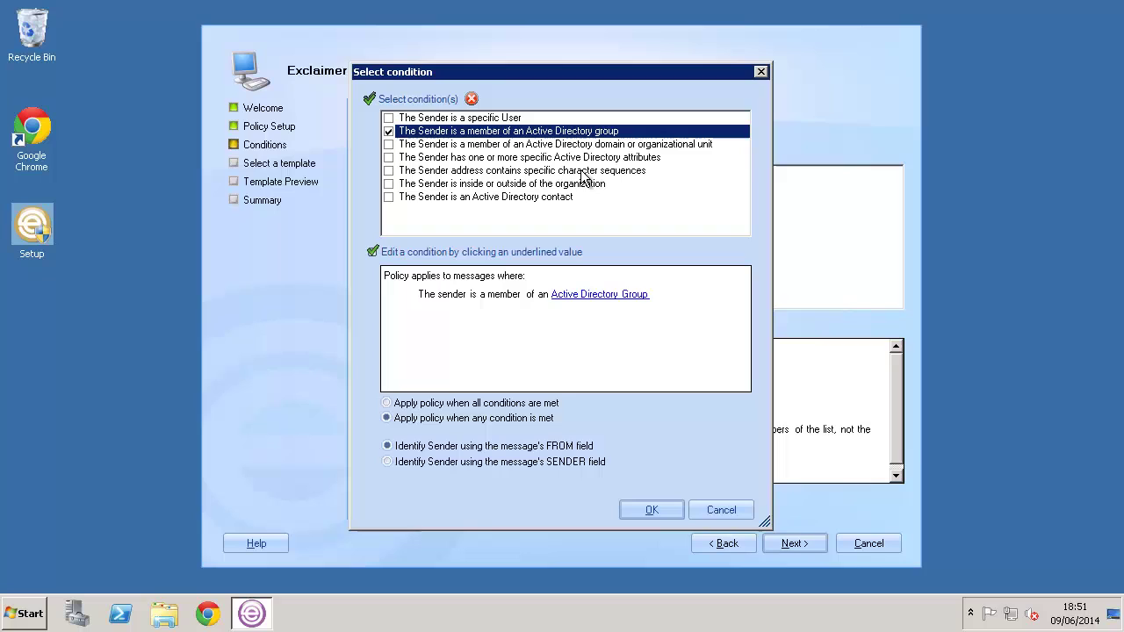
{"action": "left_click", "coordinate": [581, 295]}
{"action": "left_click", "coordinate": [449, 97]}
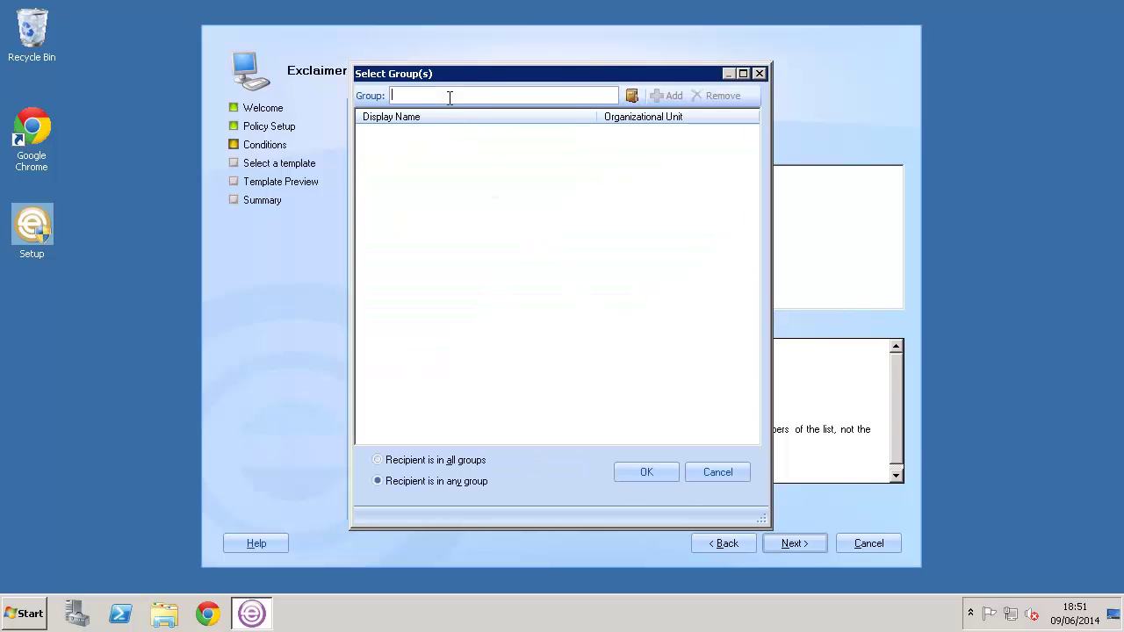
{"action": "type", "text": "Sales"}
{"action": "left_click", "coordinate": [660, 99]}
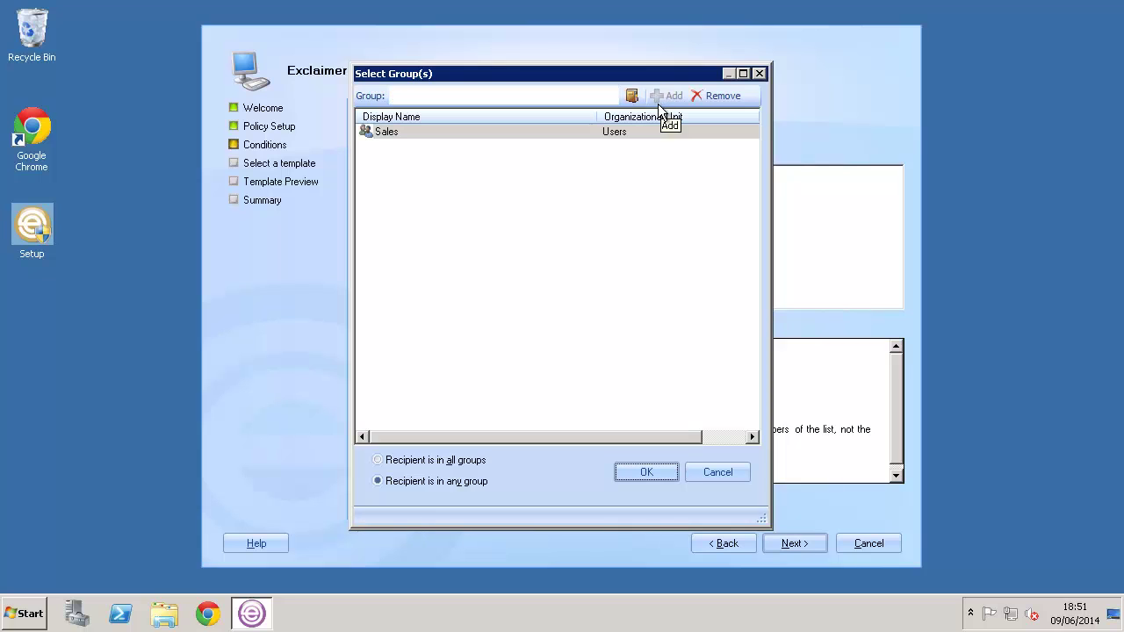
{"action": "left_click", "coordinate": [660, 468]}
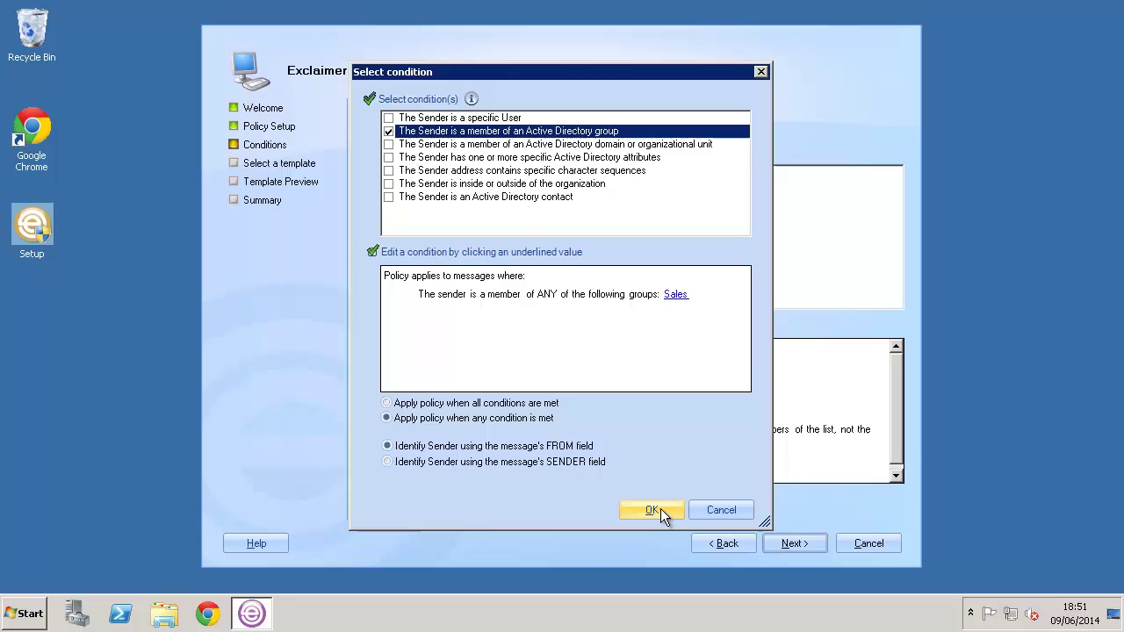
{"action": "left_click", "coordinate": [659, 509]}
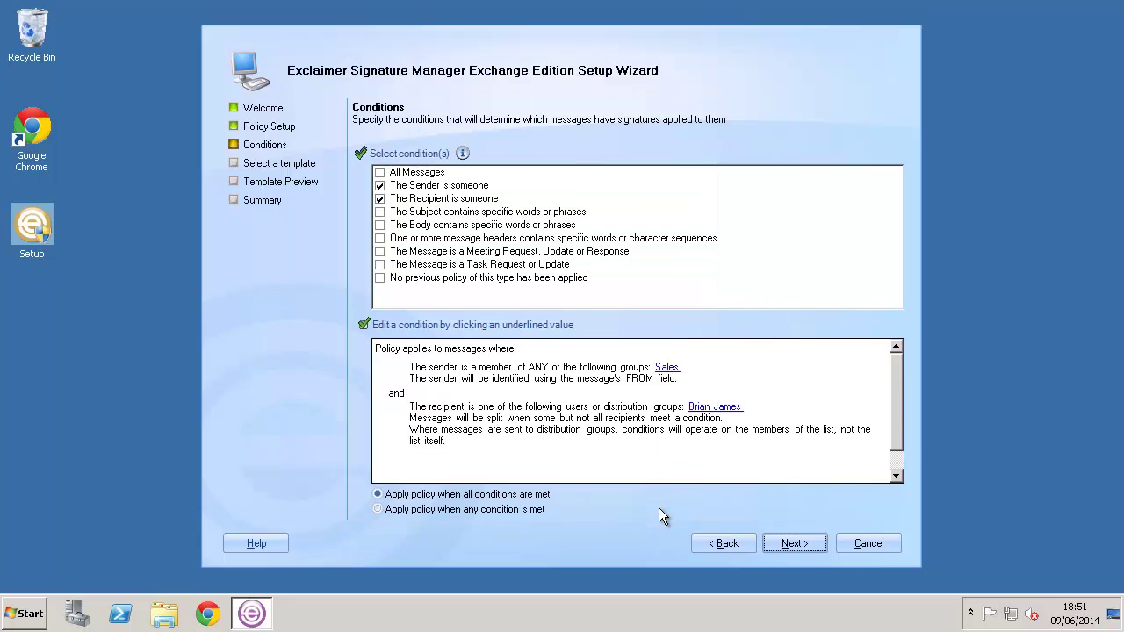
Step: Change the recipient condition from a specific user to Outside the organization
{"action": "left_click", "coordinate": [723, 408]}
{"action": "left_click", "coordinate": [389, 118]}
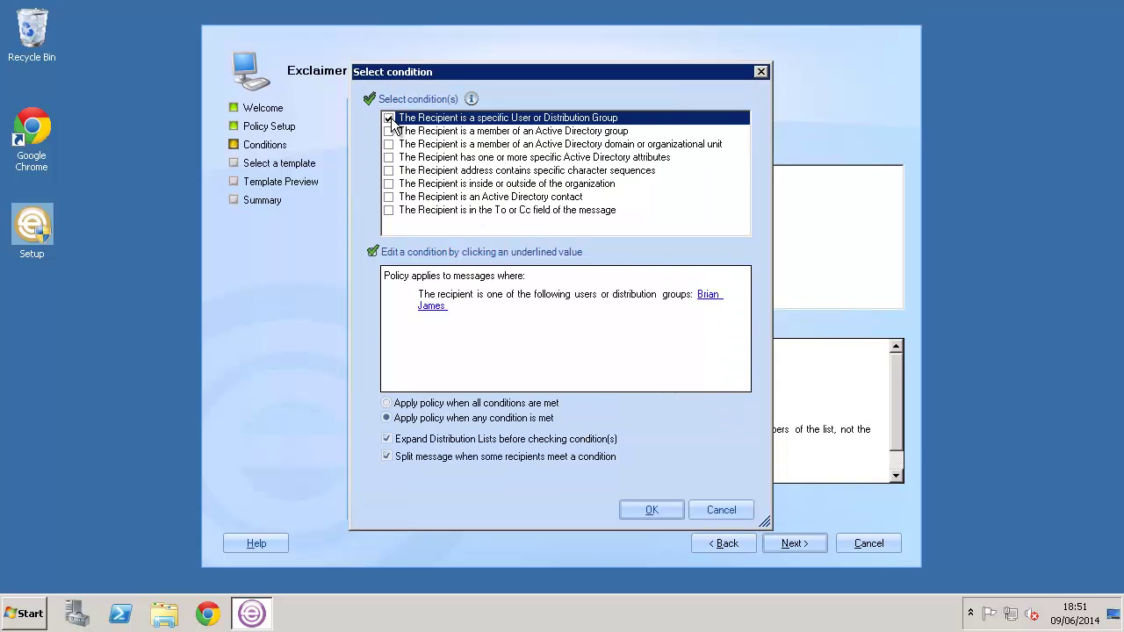
{"action": "left_click", "coordinate": [389, 119]}
{"action": "left_click", "coordinate": [389, 183]}
{"action": "left_click", "coordinate": [389, 184]}
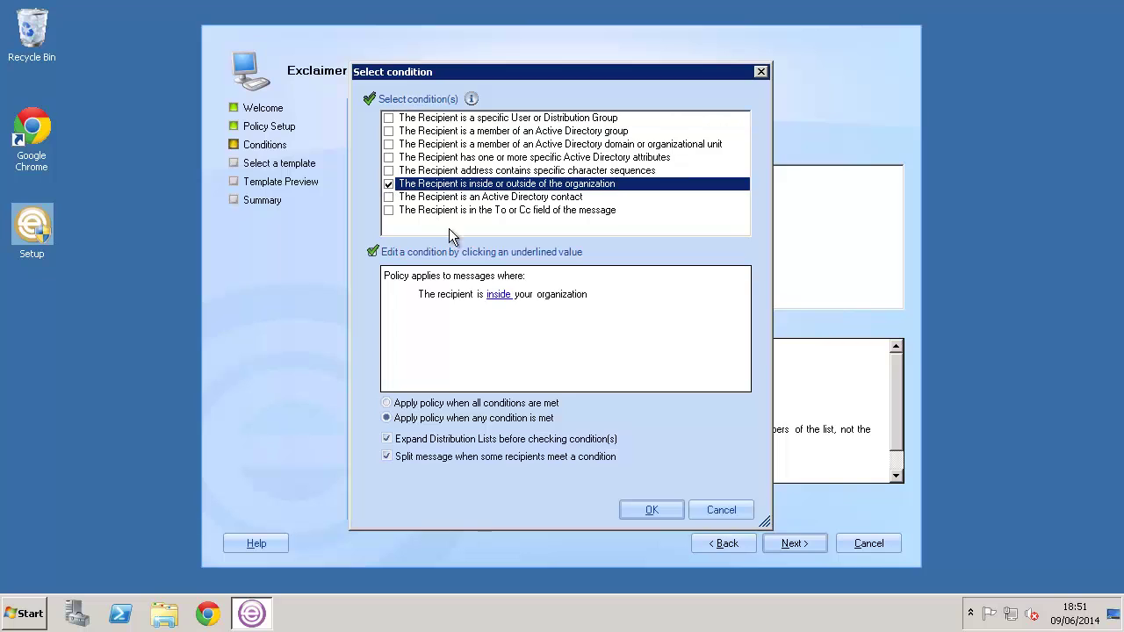
{"action": "left_click", "coordinate": [497, 295]}
{"action": "left_click", "coordinate": [557, 293]}
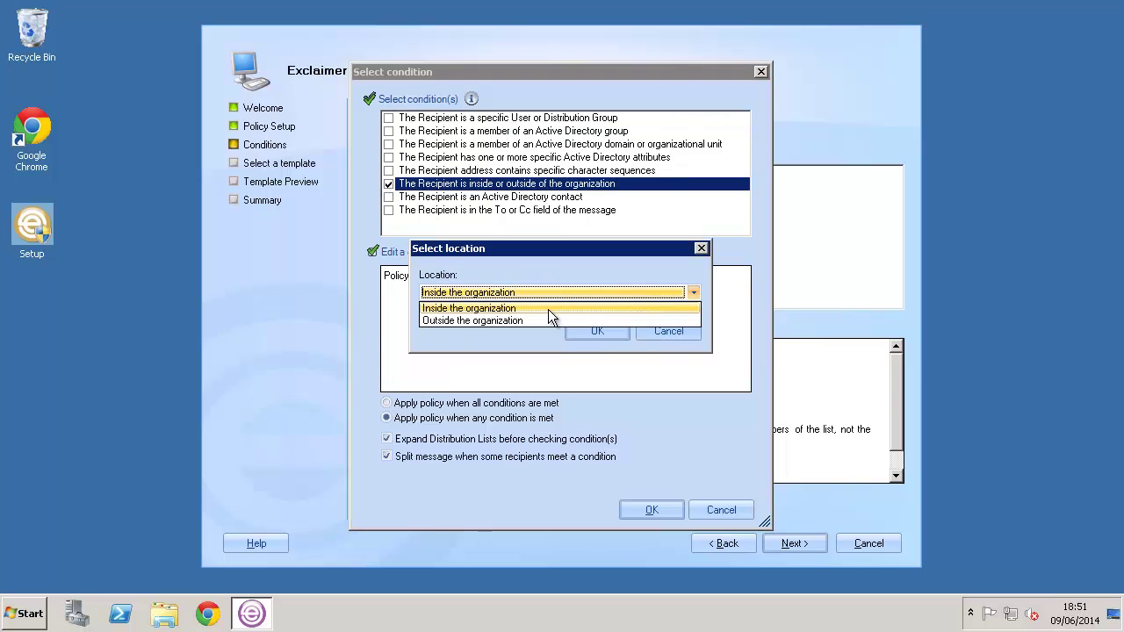
{"action": "left_click", "coordinate": [537, 319]}
{"action": "left_click", "coordinate": [591, 328]}
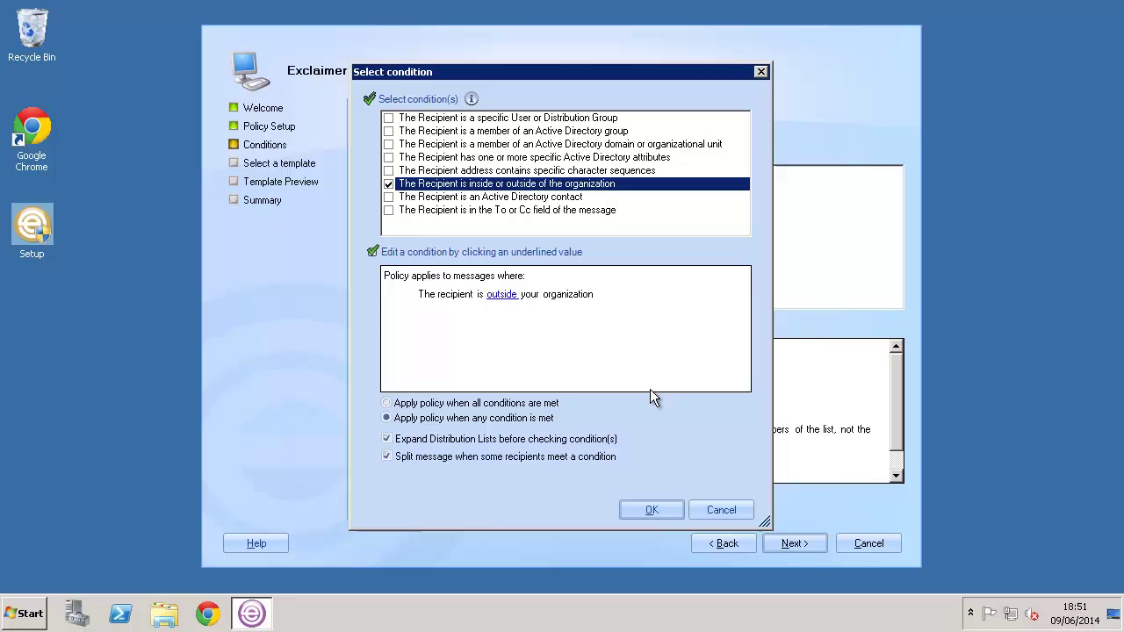
{"action": "left_click", "coordinate": [654, 506]}
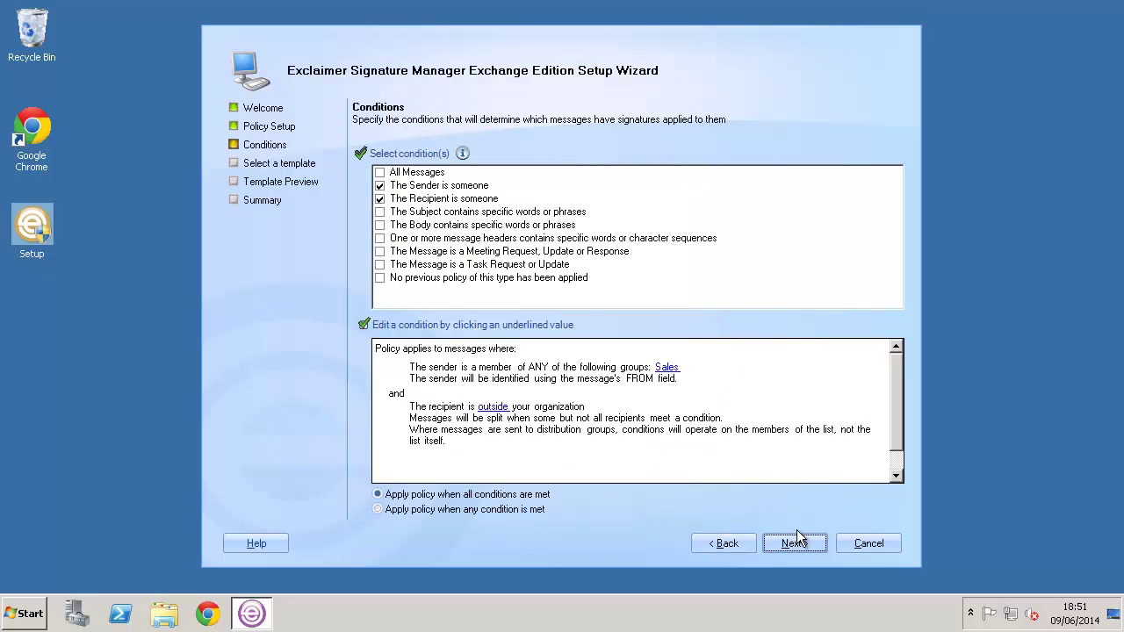
Step: Move from the Conditions page to the Select a template page
{"action": "left_click", "coordinate": [795, 543]}
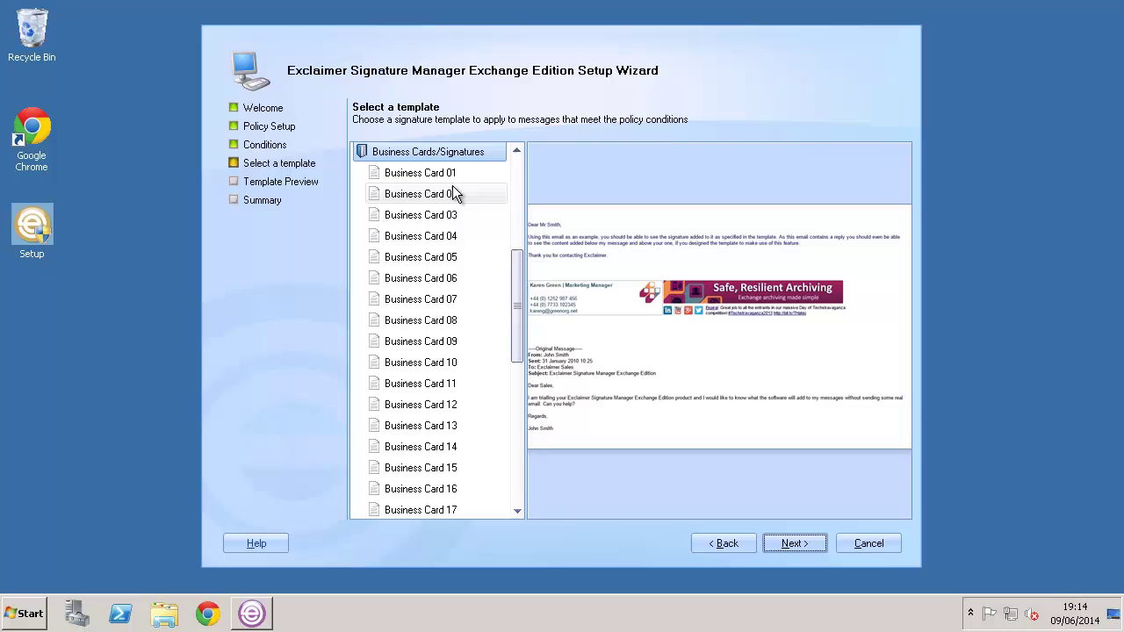
Step: Open the chosen template in the Template Editor, then close it discarding changes
{"action": "left_click", "coordinate": [803, 544]}
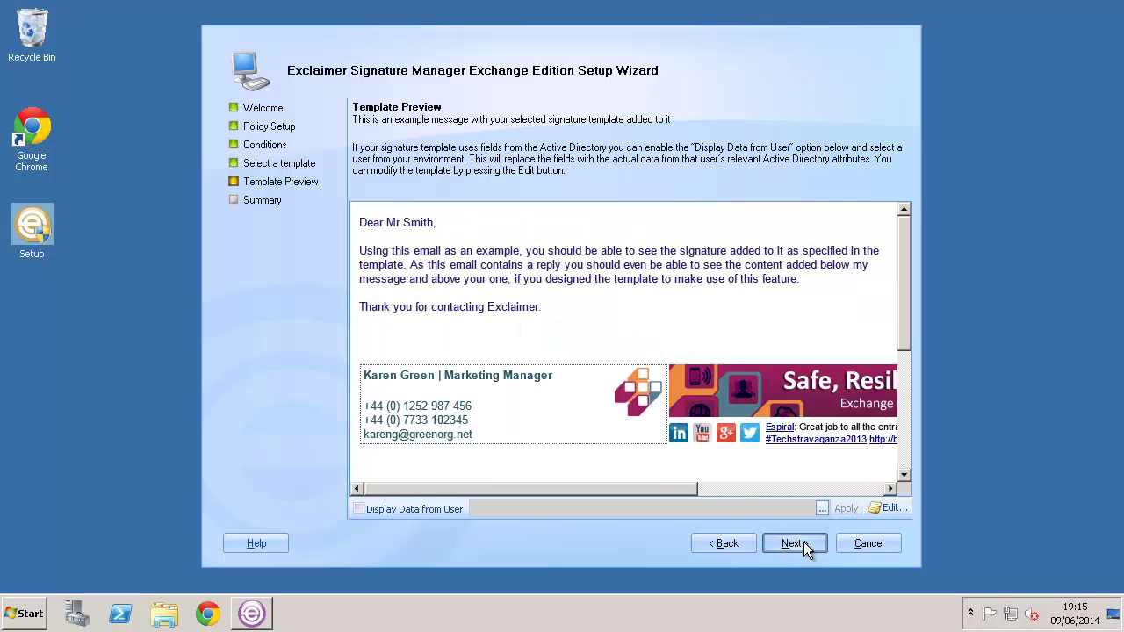
{"action": "left_click", "coordinate": [886, 507]}
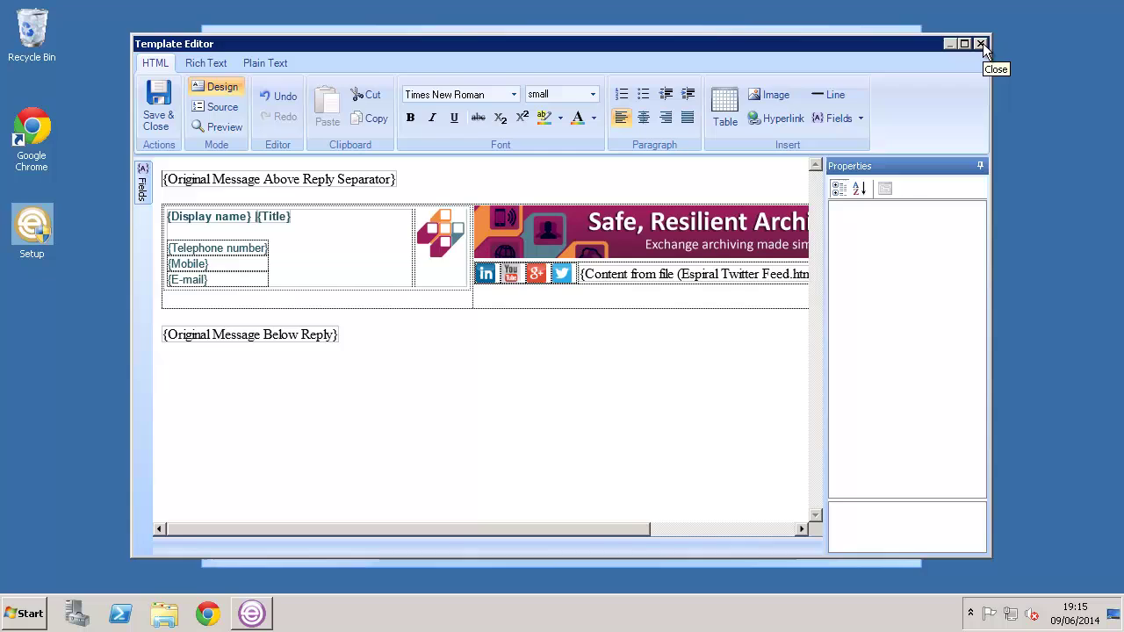
{"action": "left_click", "coordinate": [983, 43]}
{"action": "left_click", "coordinate": [628, 360]}
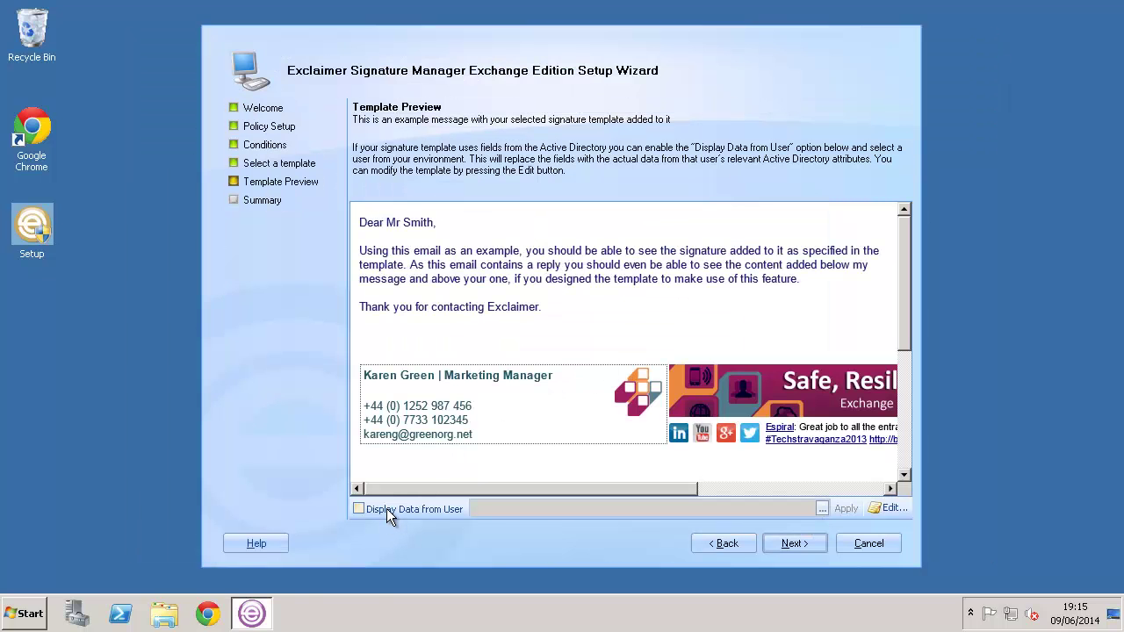
Step: Turn on Display Data from User and apply a user's name to fill the preview
{"action": "left_click", "coordinate": [388, 511]}
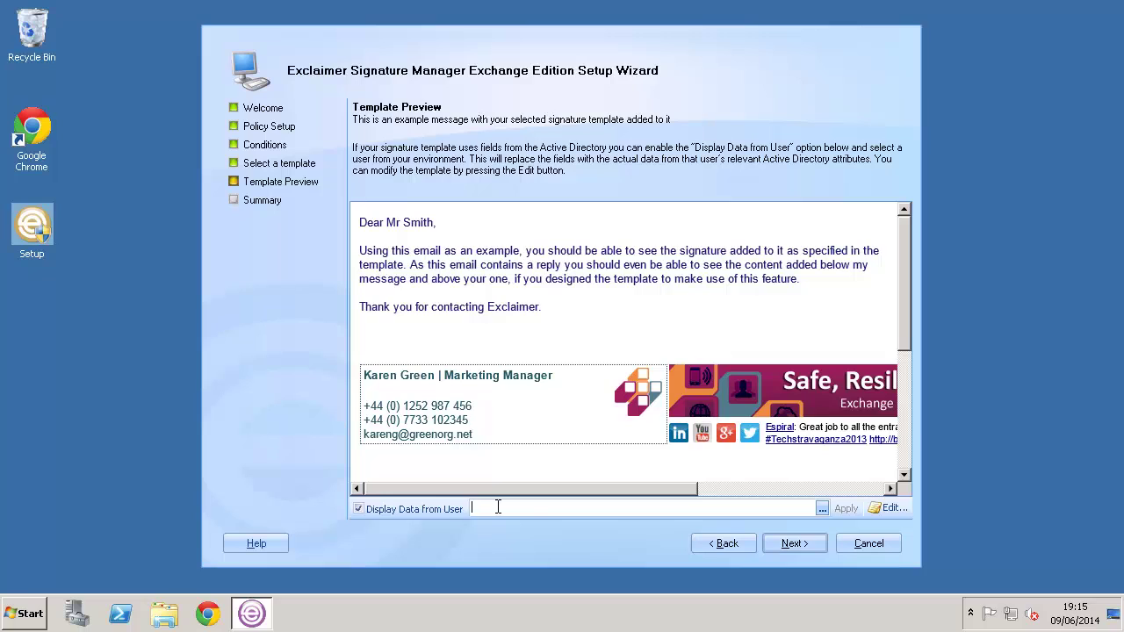
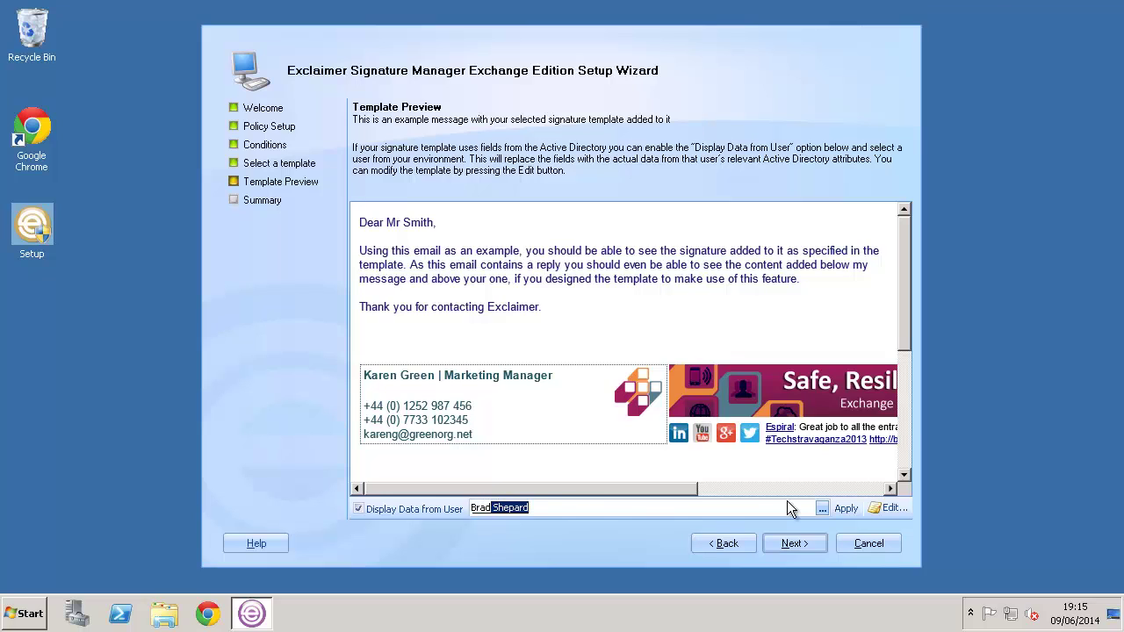
{"action": "left_click", "coordinate": [839, 508]}
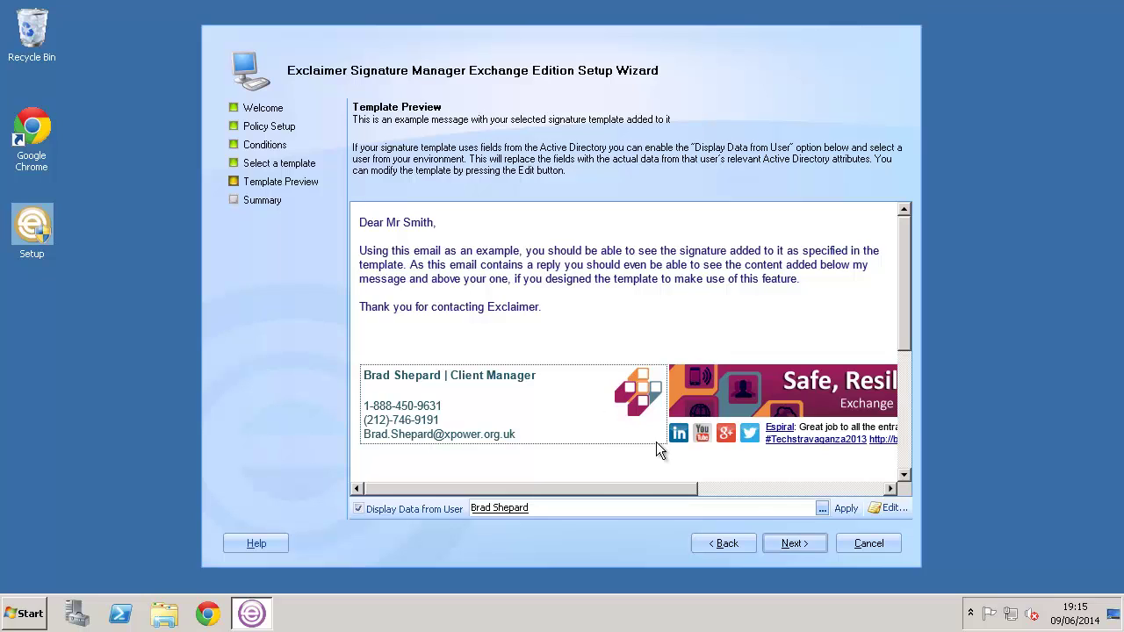
Step: Finish the Setup Wizard from the Summary page and maximize the Exclaimer console
{"action": "left_click", "coordinate": [796, 543]}
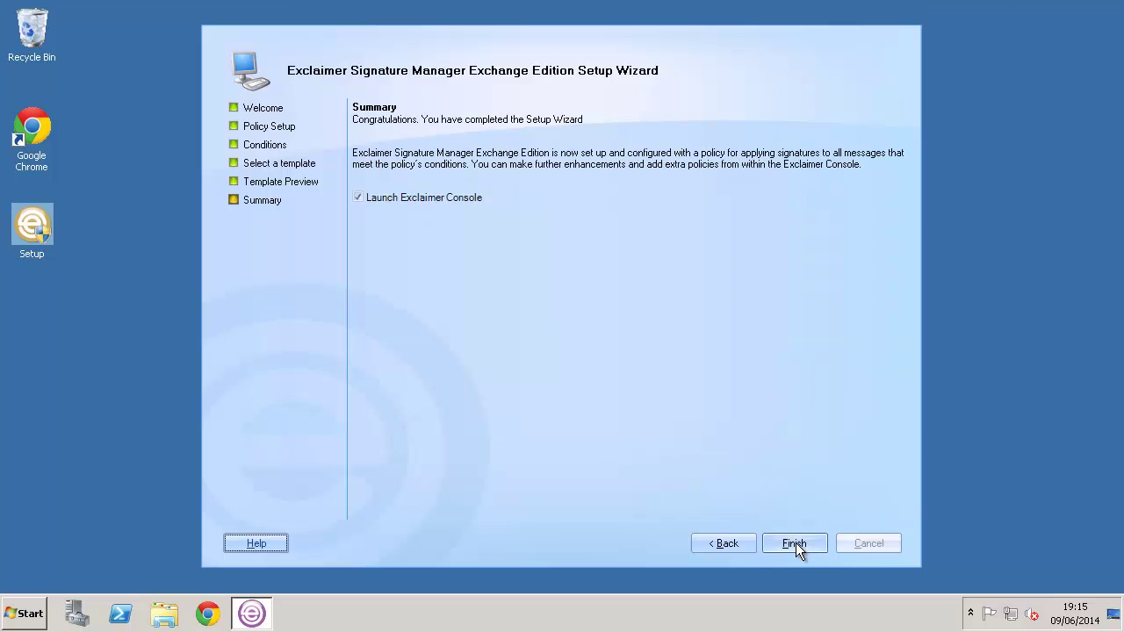
{"action": "left_click", "coordinate": [796, 542]}
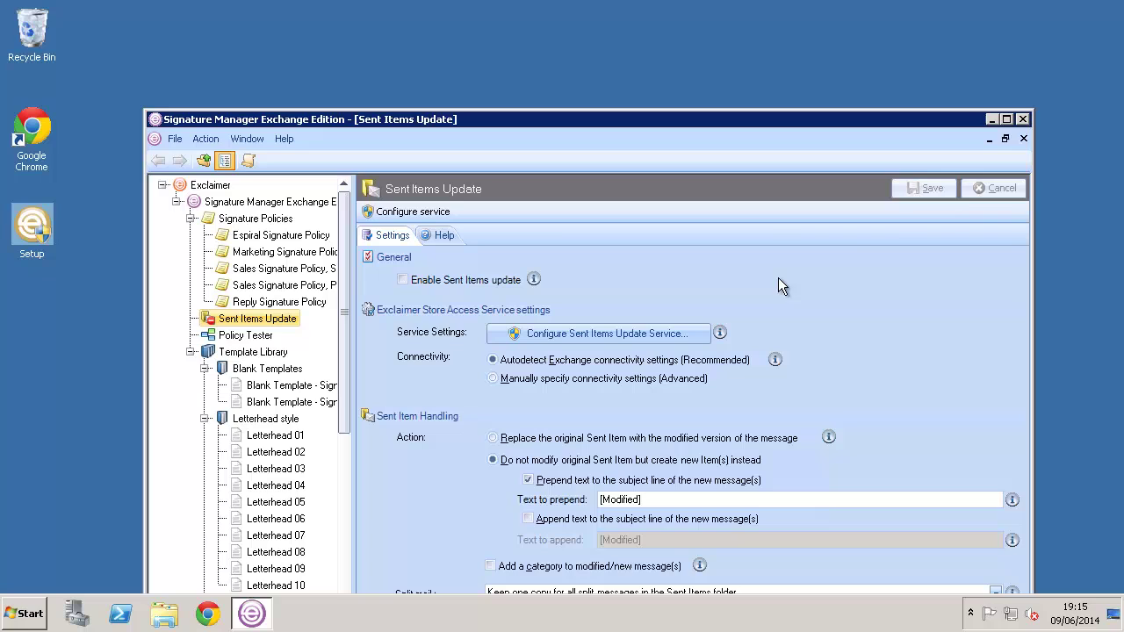
{"action": "left_click", "coordinate": [1006, 119]}
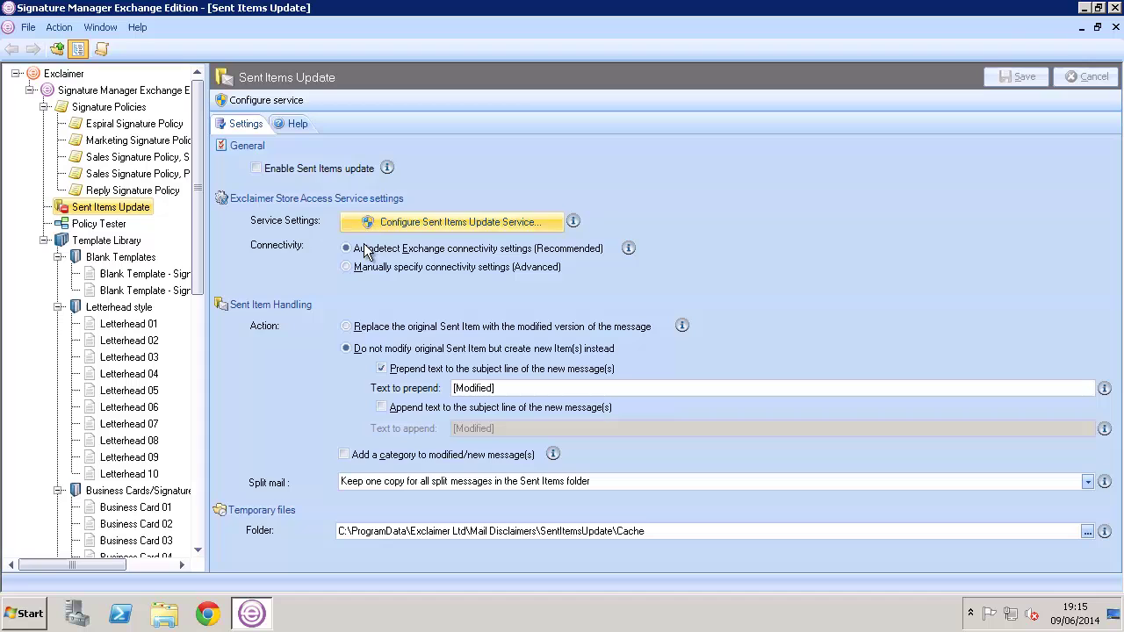
Step: Launch Microsoft Outlook by searching 'outlook' from the Start menu
{"action": "left_click", "coordinate": [32, 615]}
{"action": "type", "text": "outlook"}
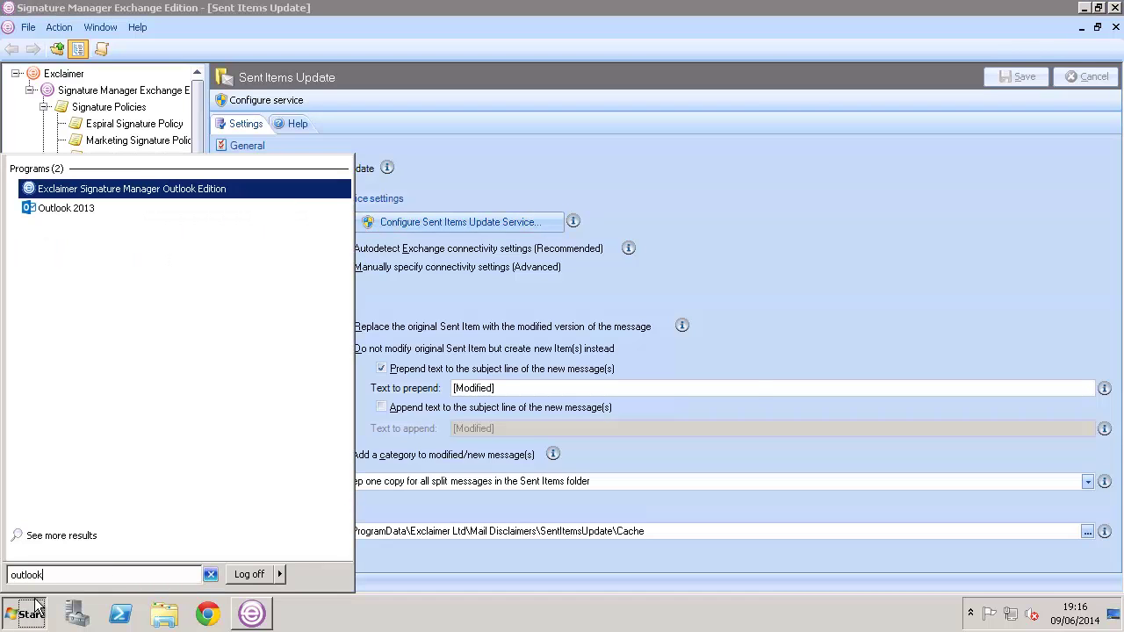
{"action": "key", "text": "Down"}
{"action": "key", "text": "Return"}
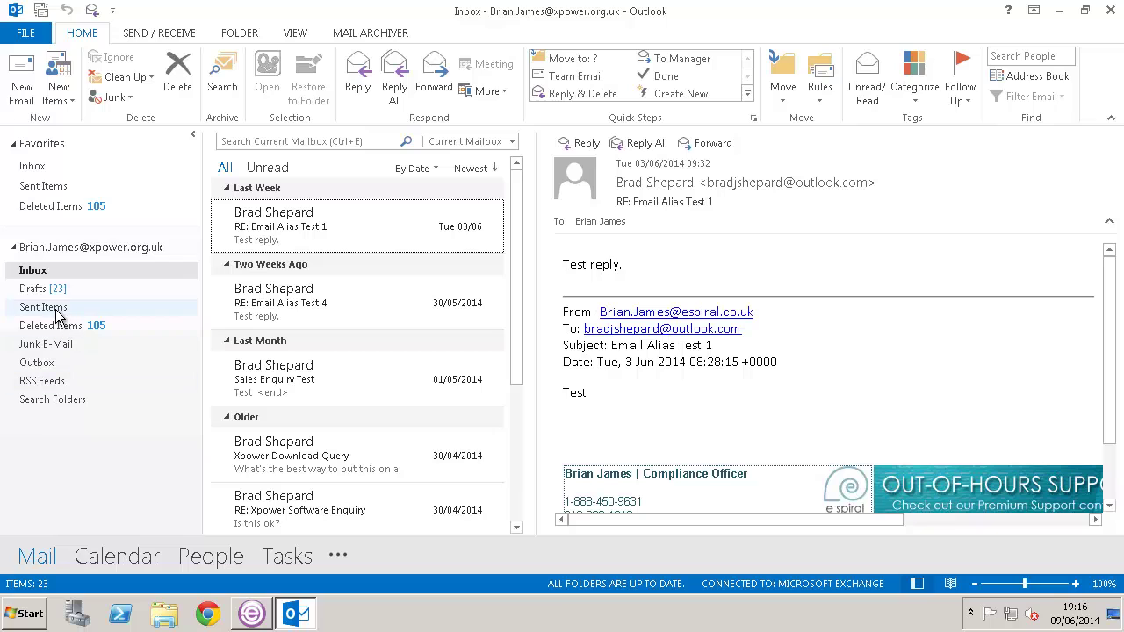
Step: View Outlook's Sent Items and Inbox, then return to Signature Manager
{"action": "left_click", "coordinate": [56, 309]}
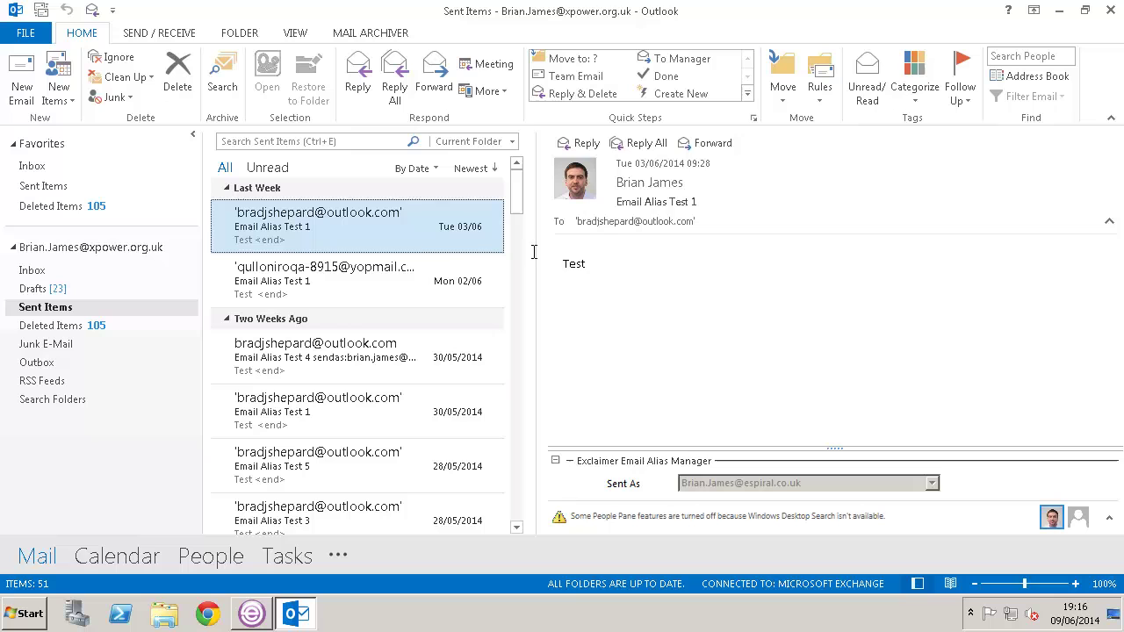
{"action": "left_click", "coordinate": [84, 270]}
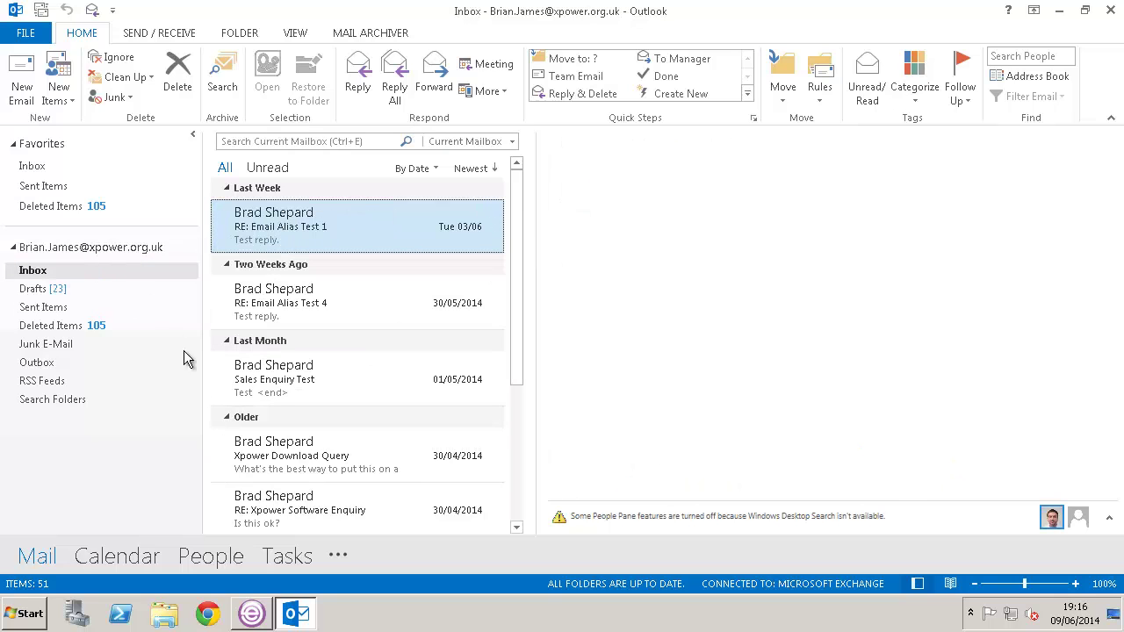
{"action": "left_click", "coordinate": [252, 612]}
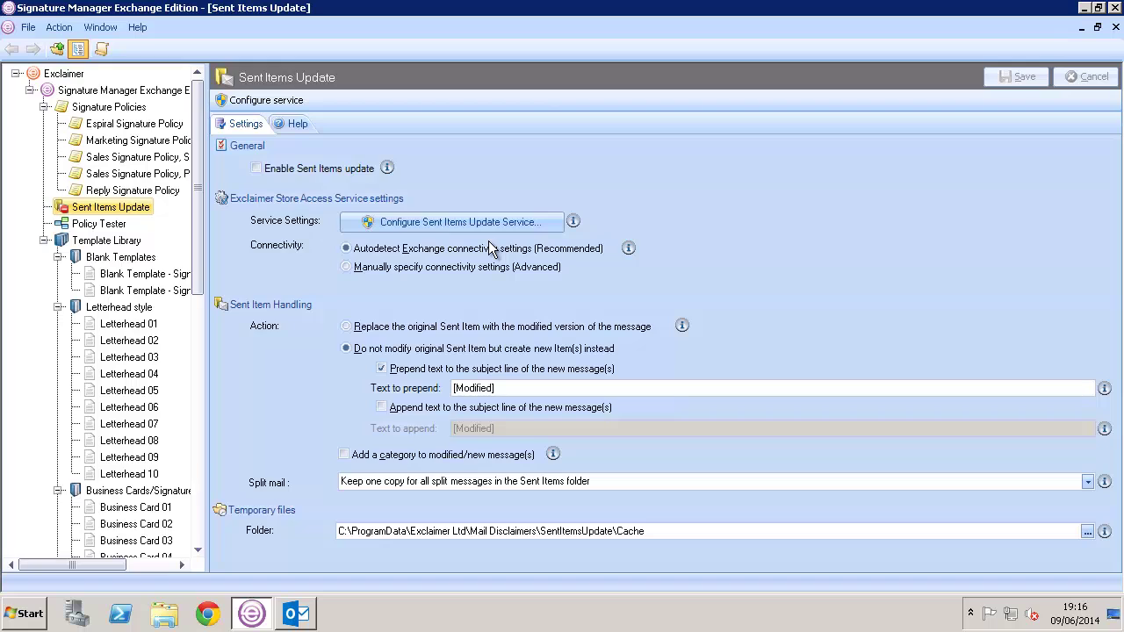
Step: Run the Sent Items Update service wizard as admin with the service account password, creating the account and granting Exchange rights
{"action": "left_click", "coordinate": [443, 225]}
{"action": "left_click", "coordinate": [734, 381]}
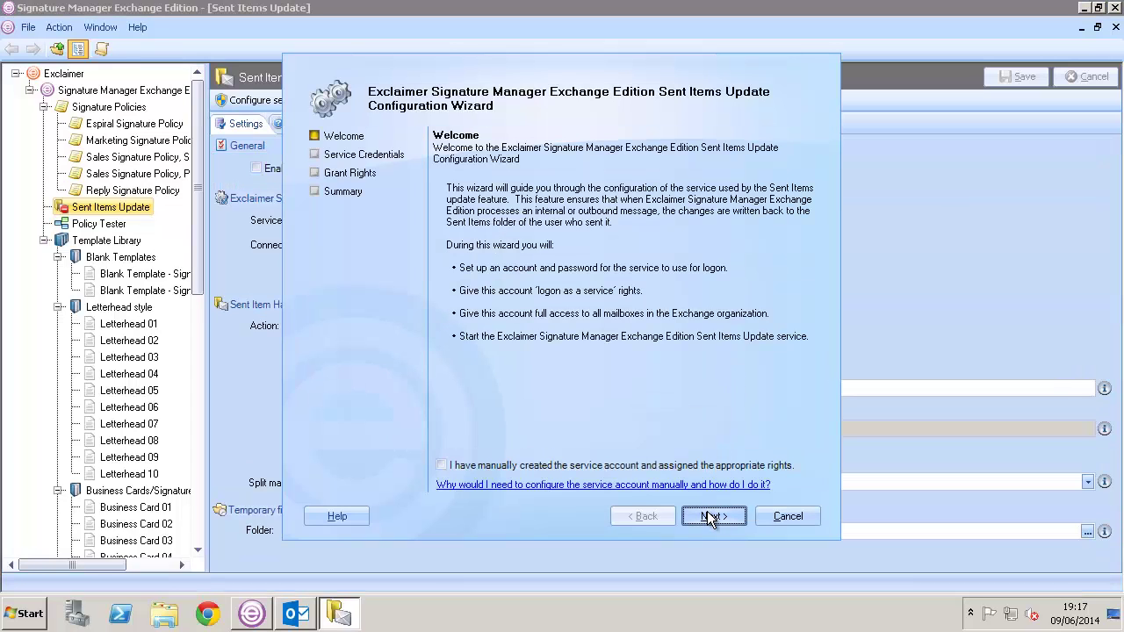
{"action": "left_click", "coordinate": [709, 516]}
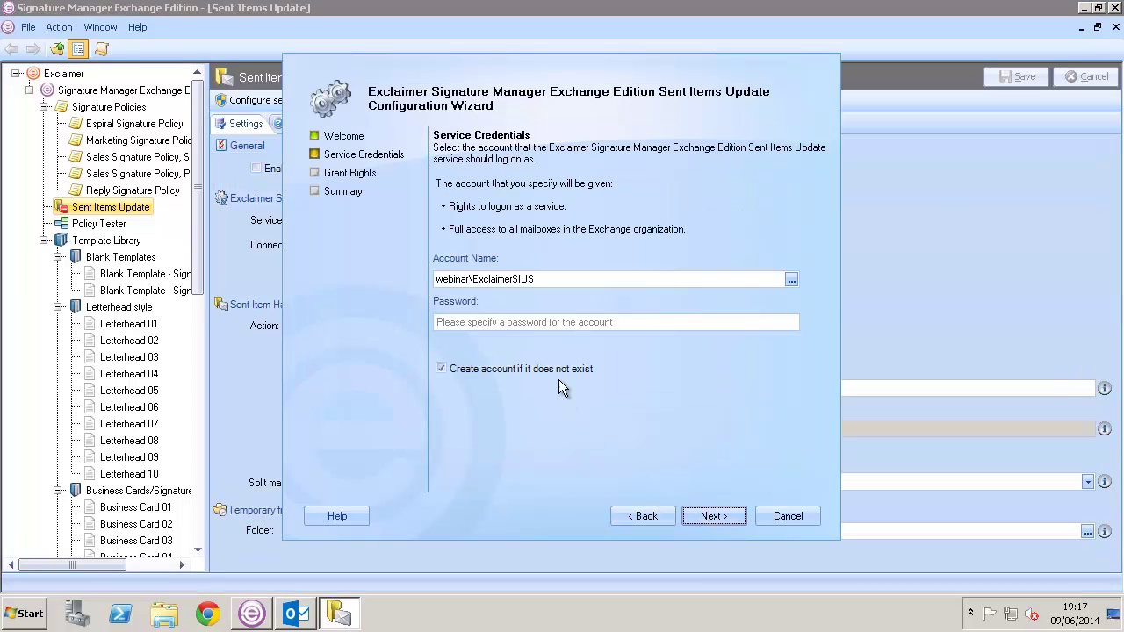
{"action": "left_click", "coordinate": [546, 323]}
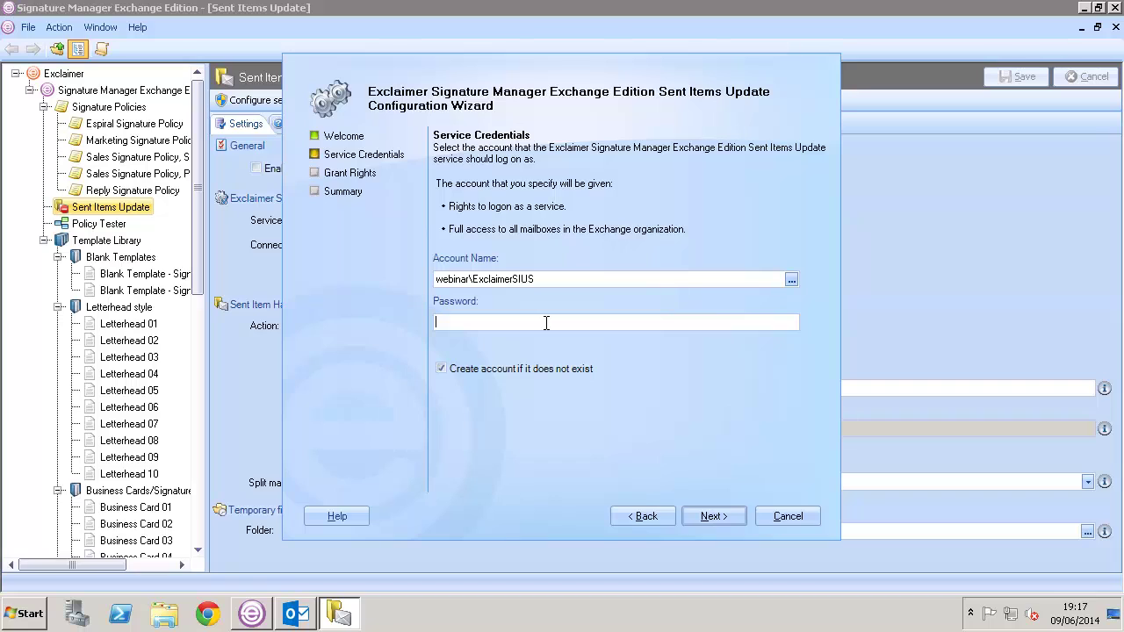
{"action": "type", "text": "********"}
{"action": "left_click", "coordinate": [711, 516]}
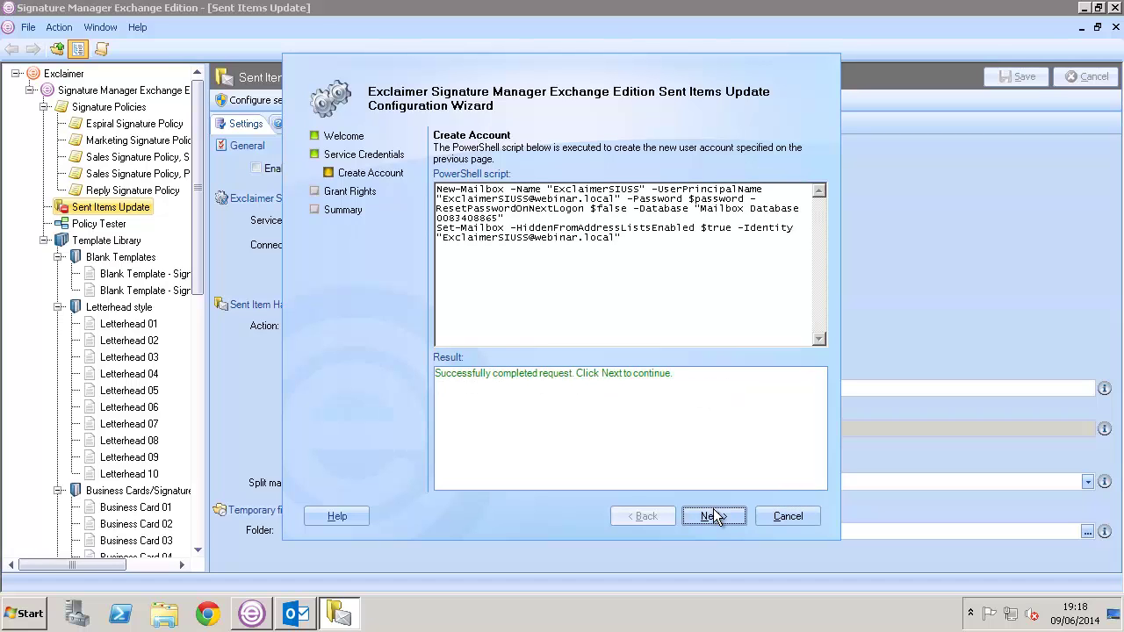
{"action": "left_click", "coordinate": [713, 516]}
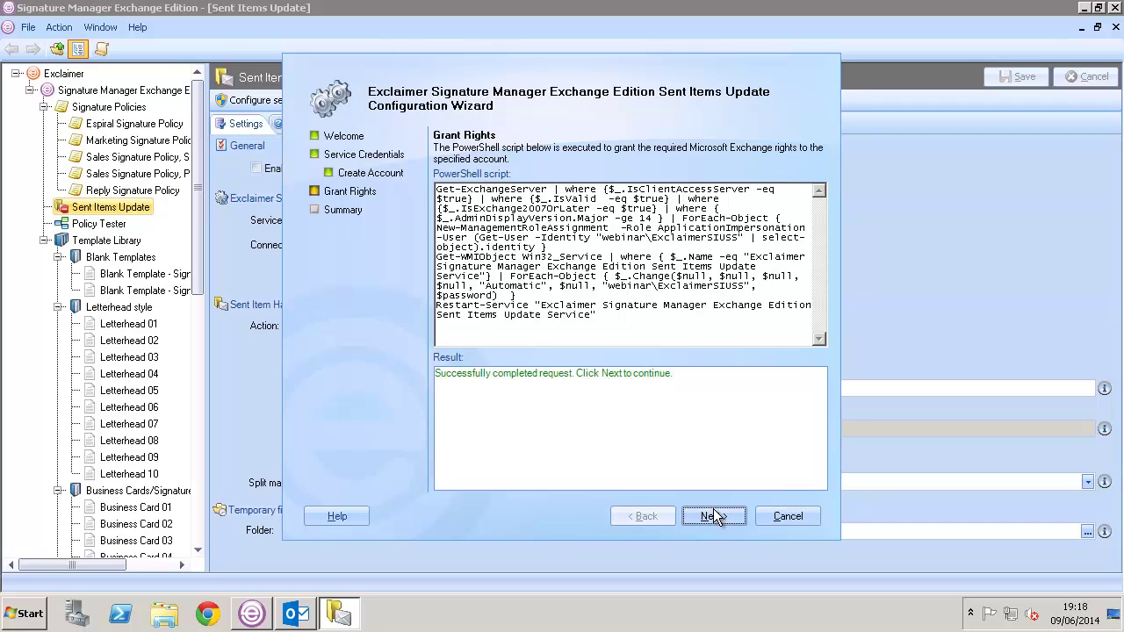
{"action": "left_click", "coordinate": [713, 517]}
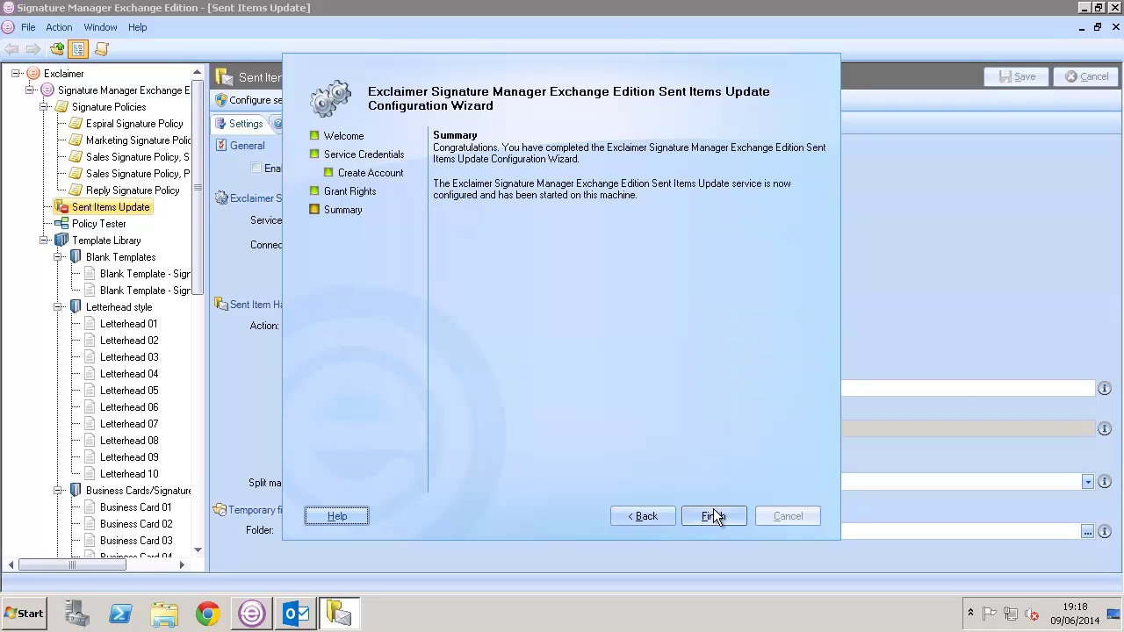
{"action": "left_click", "coordinate": [713, 517]}
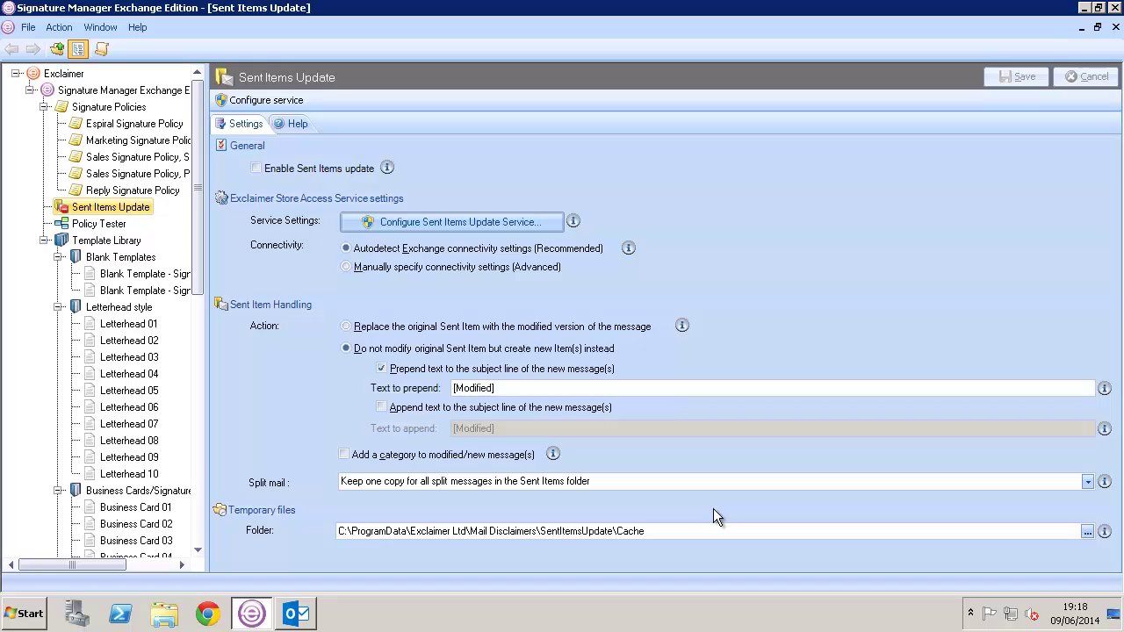
Step: Tick the Enable Sent Items update checkbox on the Sent Items Update settings page
{"action": "left_click", "coordinate": [347, 172]}
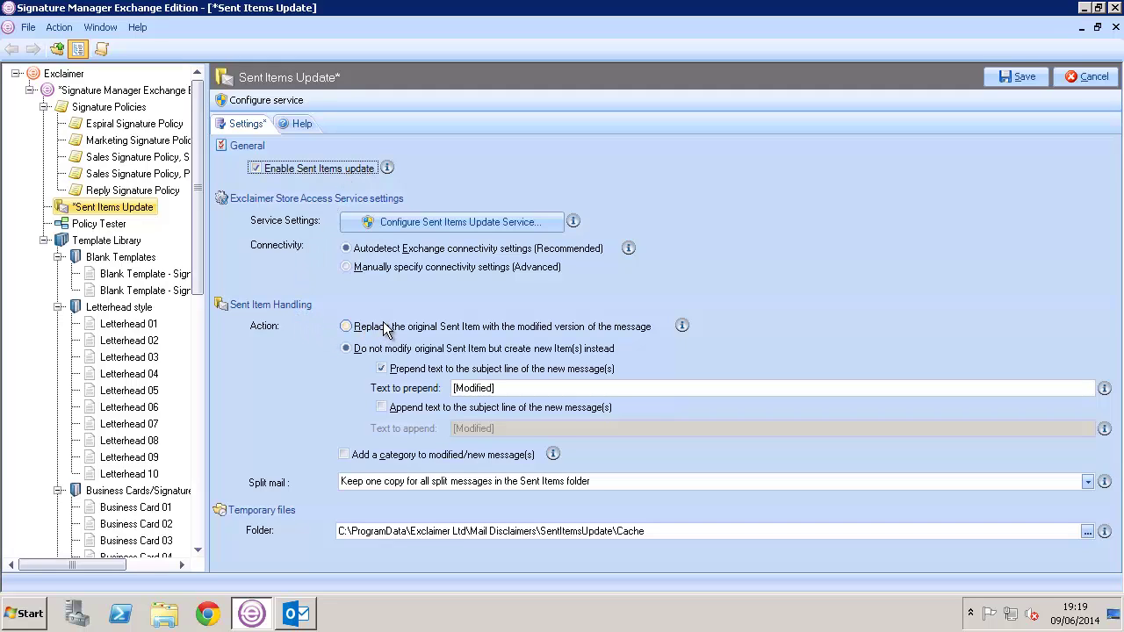
Step: Check the sent mail in Outlook's Sent Items folder, then minimize Outlook to return to Signature Manager
{"action": "left_click", "coordinate": [293, 610]}
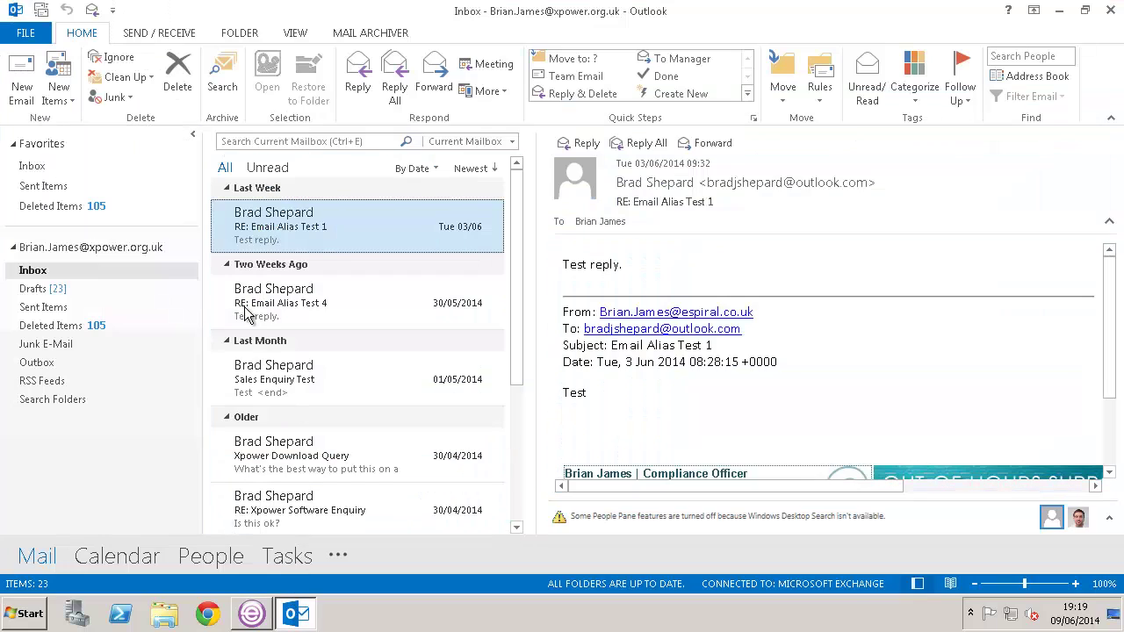
{"action": "left_click", "coordinate": [75, 308]}
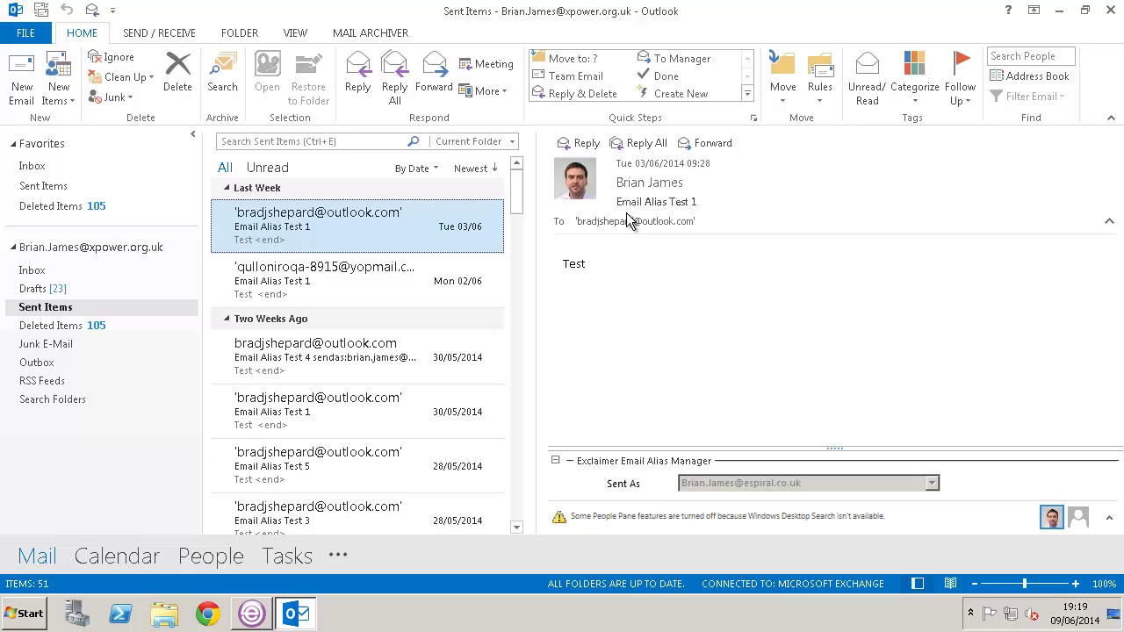
{"action": "left_click", "coordinate": [1068, 14]}
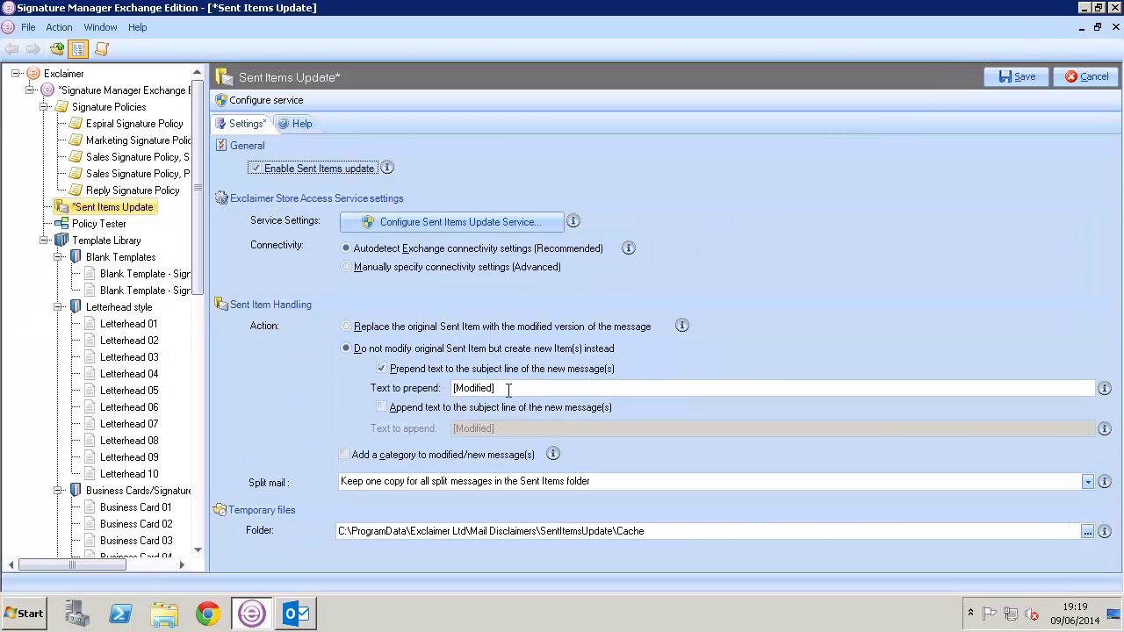
Step: Save Sent Items update set to replace the original sent item with the modified version, then return to Outlook
{"action": "left_click", "coordinate": [476, 327]}
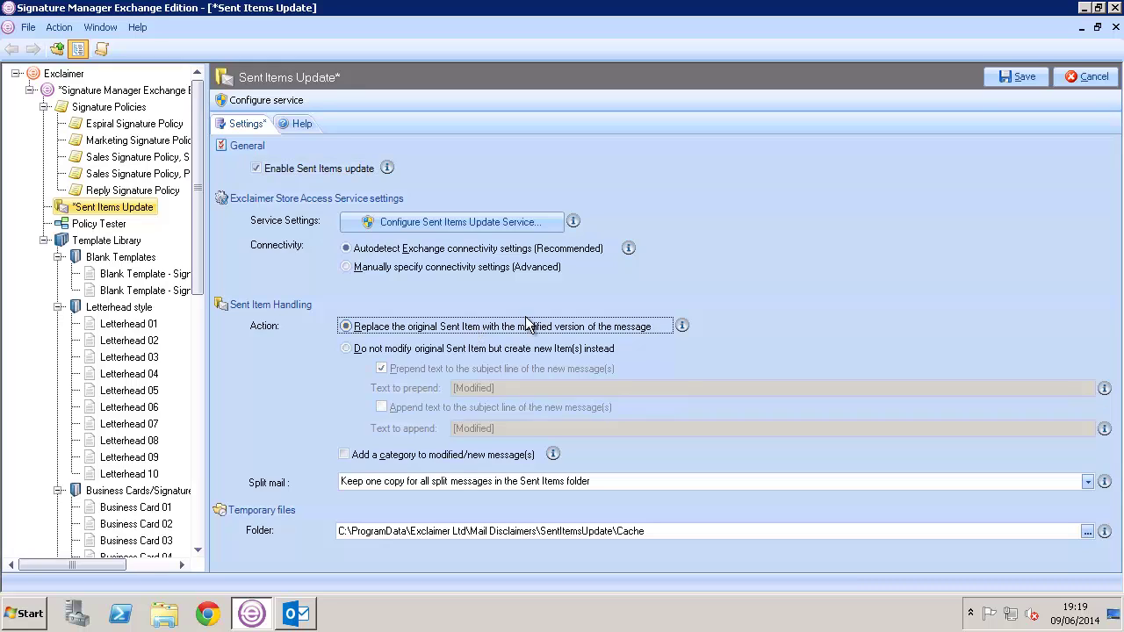
{"action": "left_click", "coordinate": [1027, 73]}
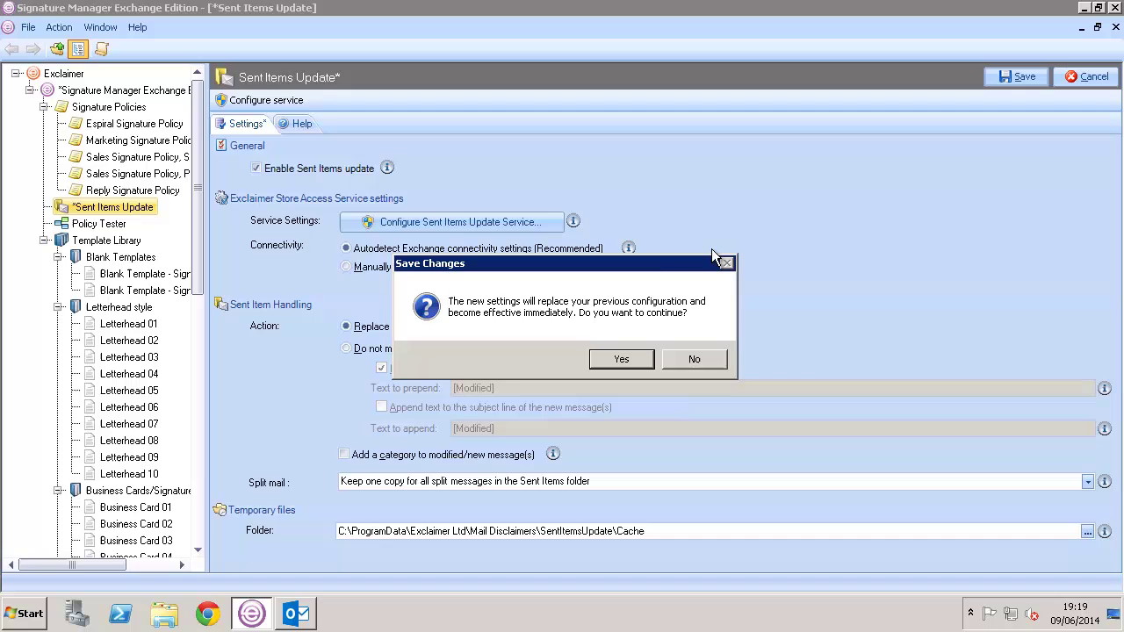
{"action": "left_click", "coordinate": [601, 363]}
{"action": "left_click", "coordinate": [296, 613]}
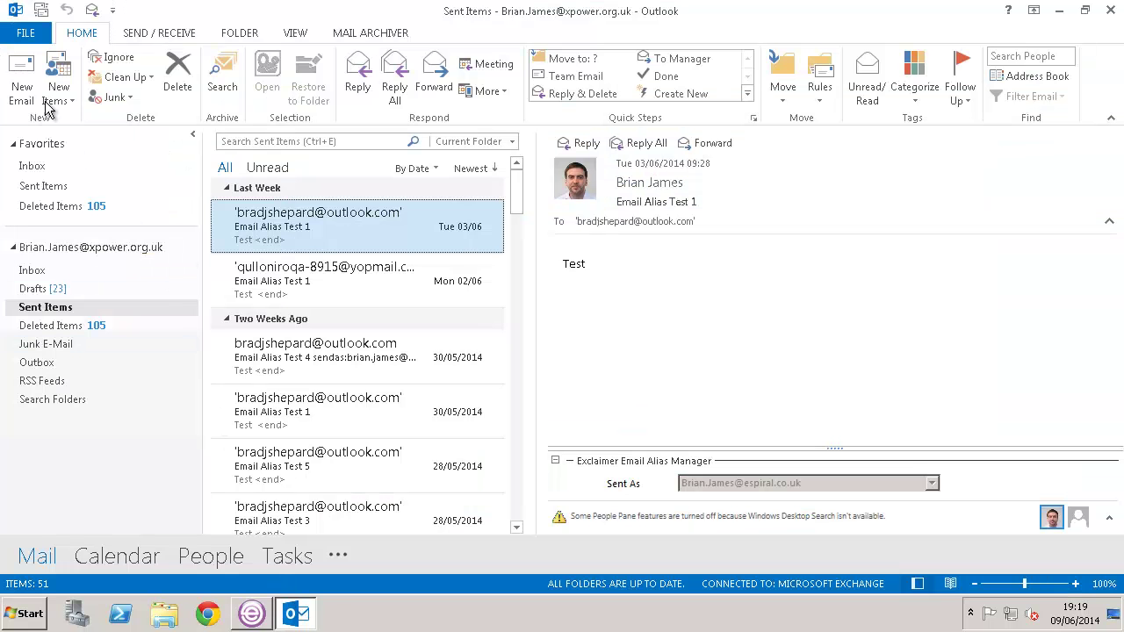
Step: Send a test email titled 'Email Signature Test 2' with body 'Test' to the recipient's address
{"action": "left_click", "coordinate": [25, 88]}
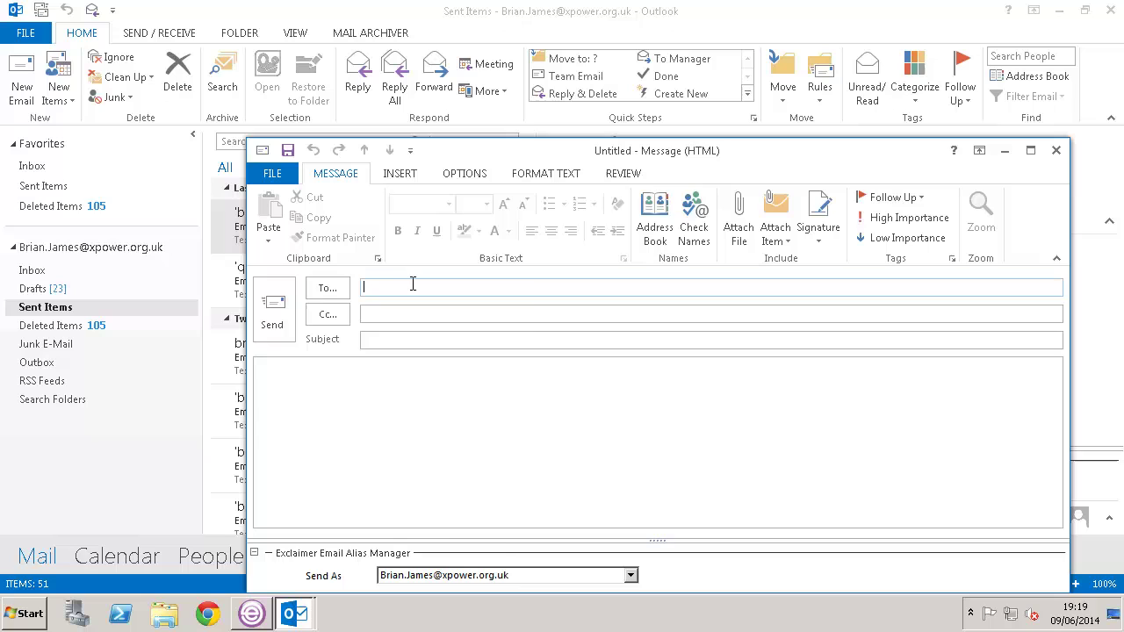
{"action": "key", "text": "Tab"}
{"action": "key", "text": "Tab"}
{"action": "type", "text": "Email Signature Test 2"}
{"action": "key", "text": "Tab"}
{"action": "type", "text": "Te"}
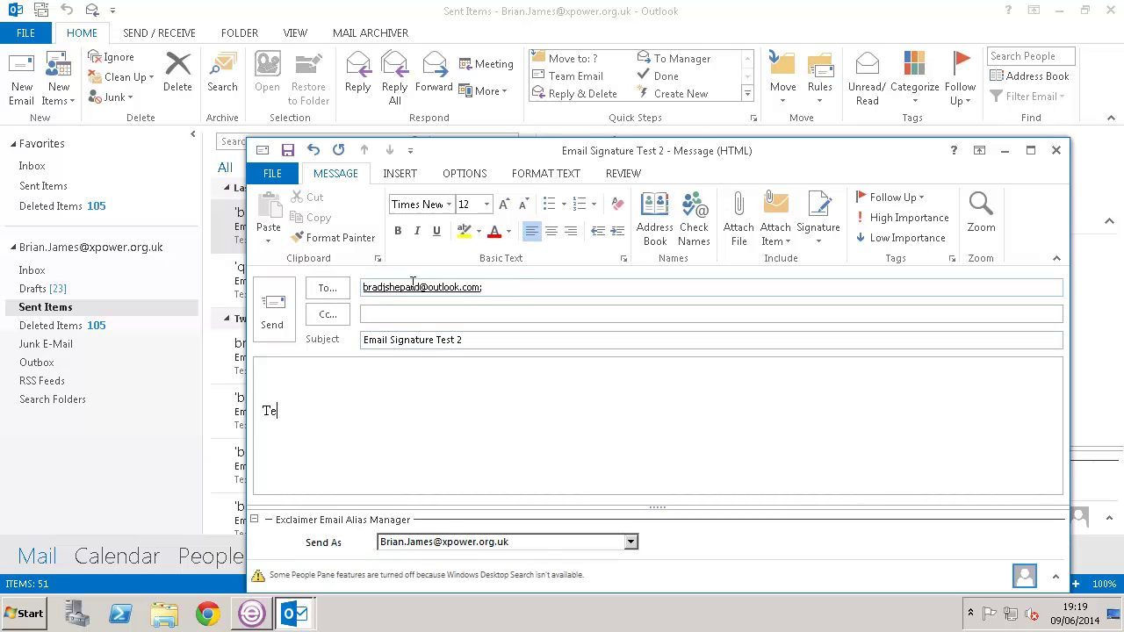
{"action": "type", "text": "st"}
{"action": "left_click", "coordinate": [273, 326]}
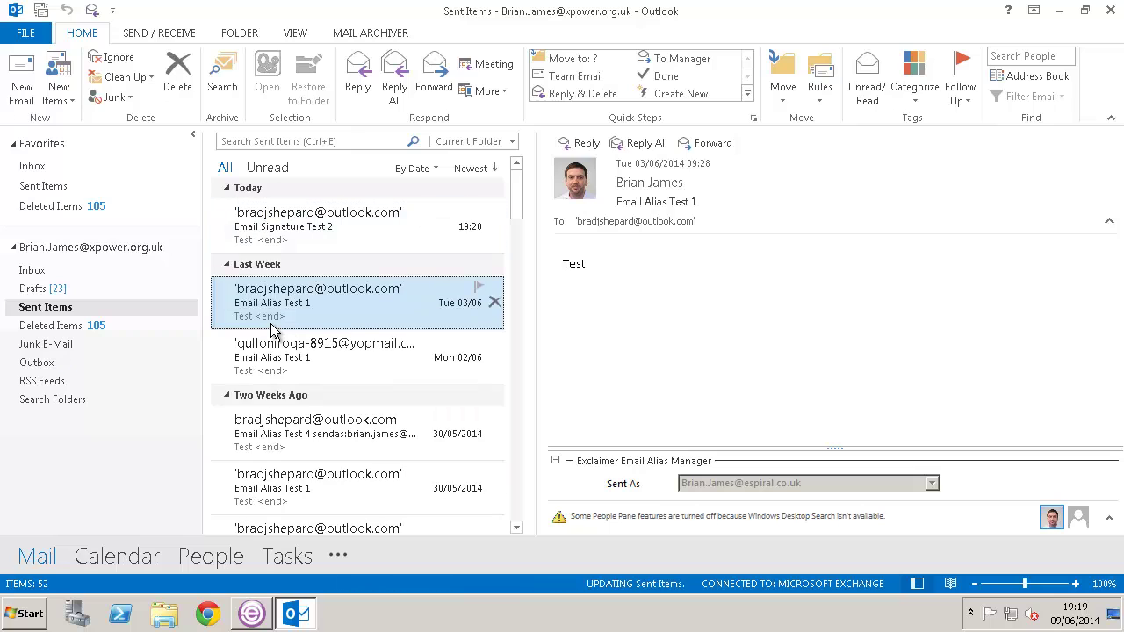
Step: Reopen Sent Items and view 'Email Signature Test 2' showing the Exclaimer business-card signature below 'Test'
{"action": "left_click", "coordinate": [70, 277]}
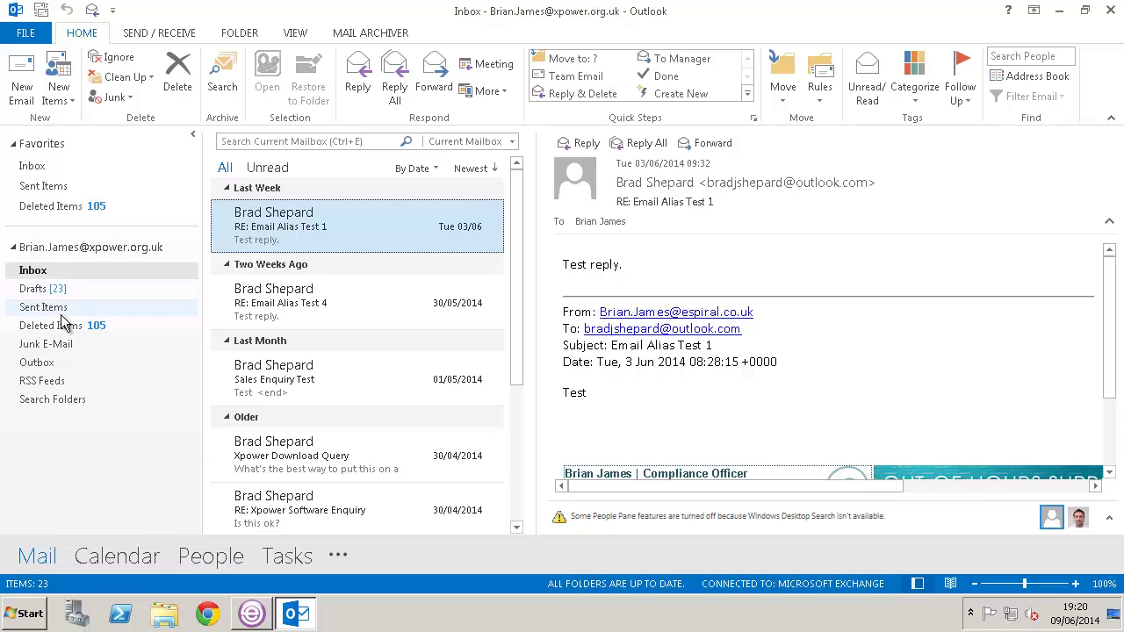
{"action": "left_click", "coordinate": [61, 312]}
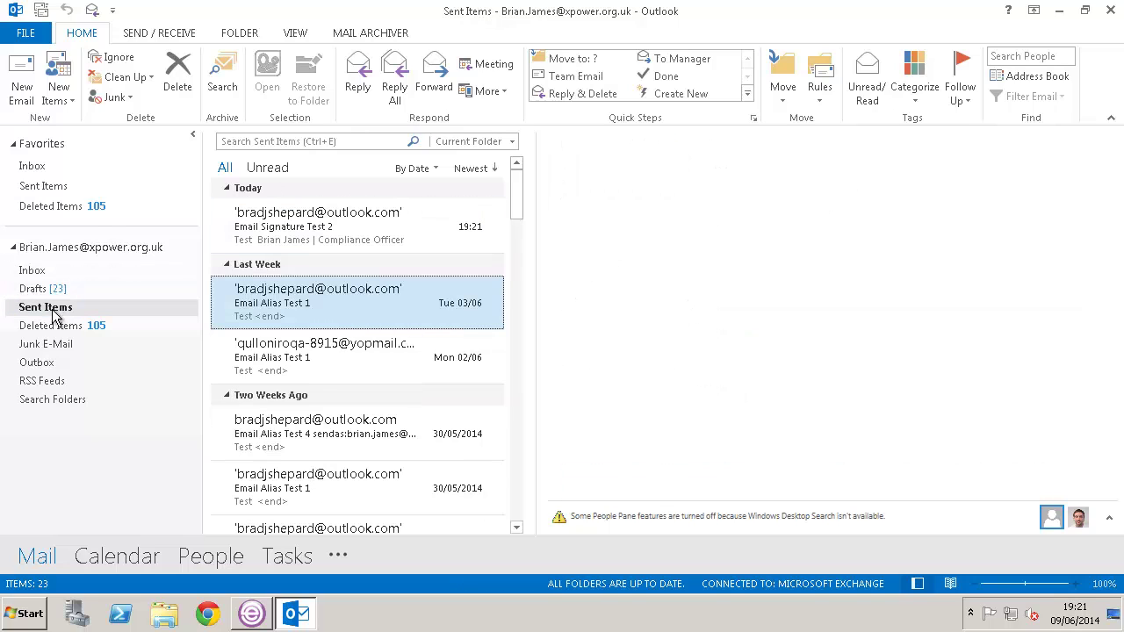
{"action": "left_click", "coordinate": [269, 239]}
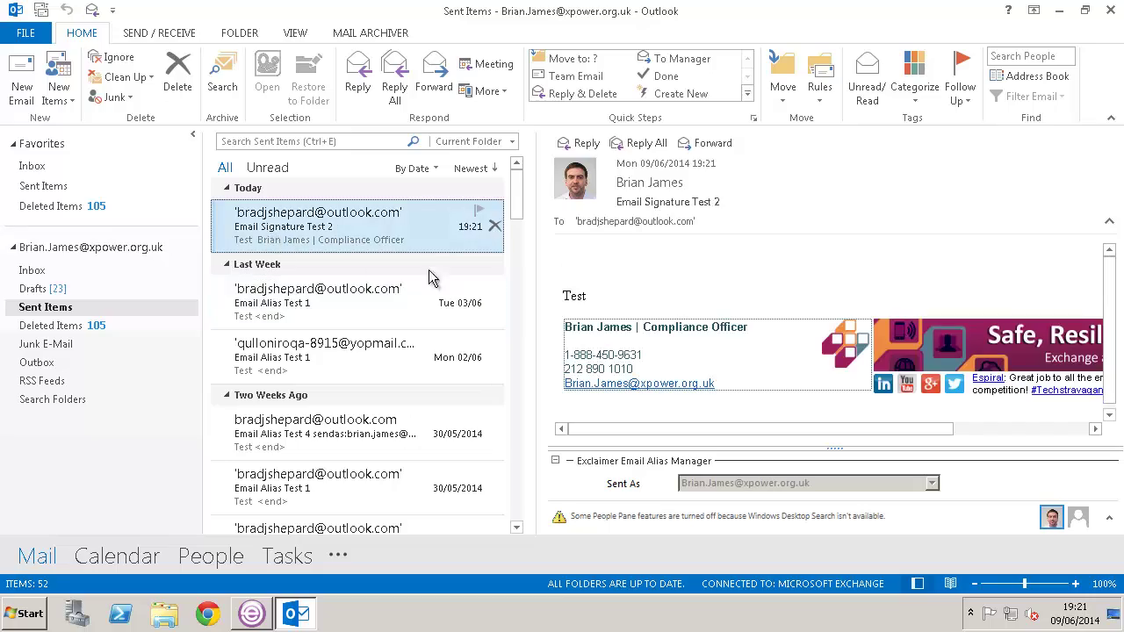